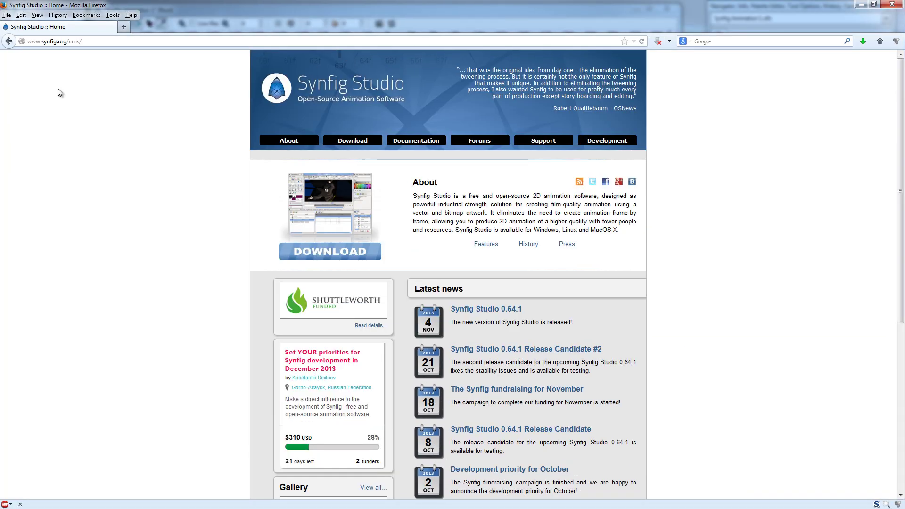
- Open the tutorials in the Synfig wiki documentation and look through the Basic masking tutorial
click(411, 142)
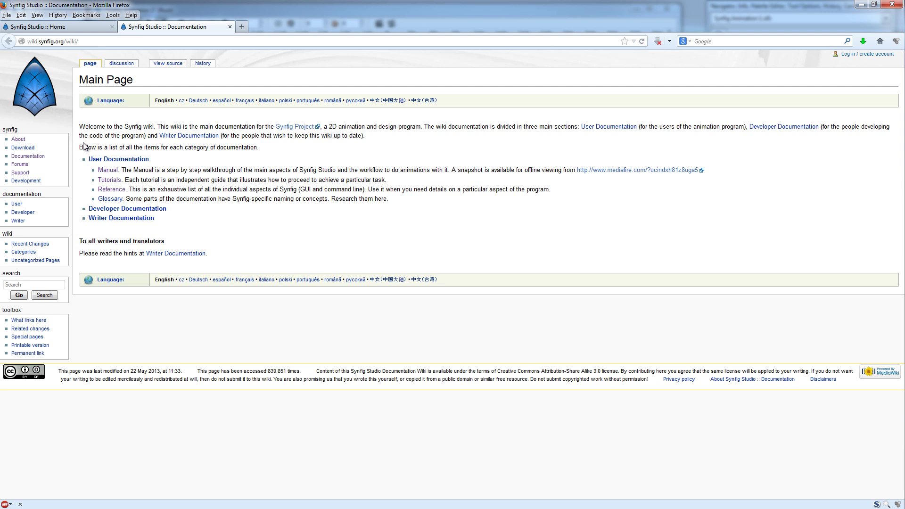
click(109, 180)
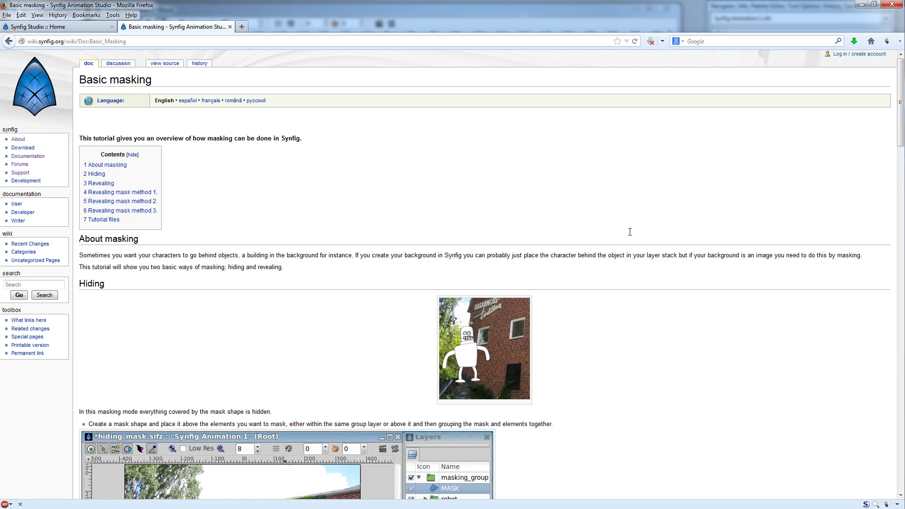
scroll(649, 264, down, 20)
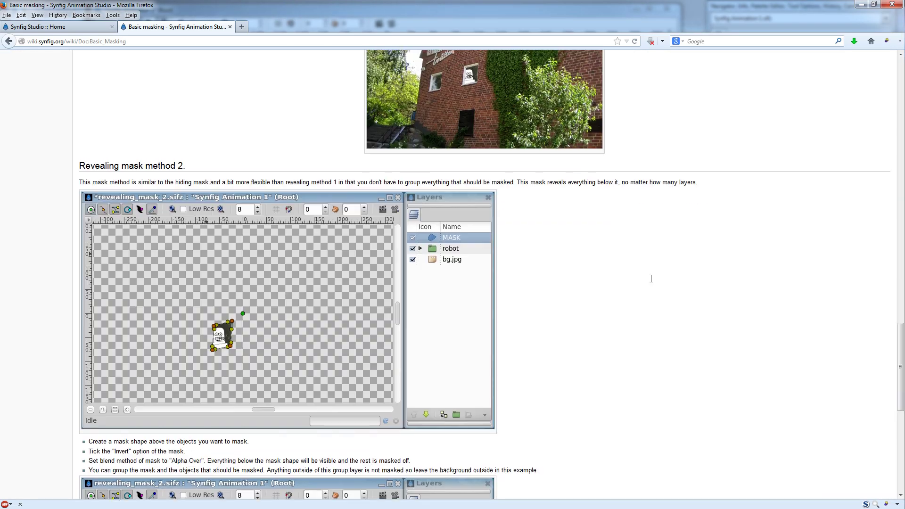
scroll(652, 281, up, 6)
scroll(551, 75, up, 20)
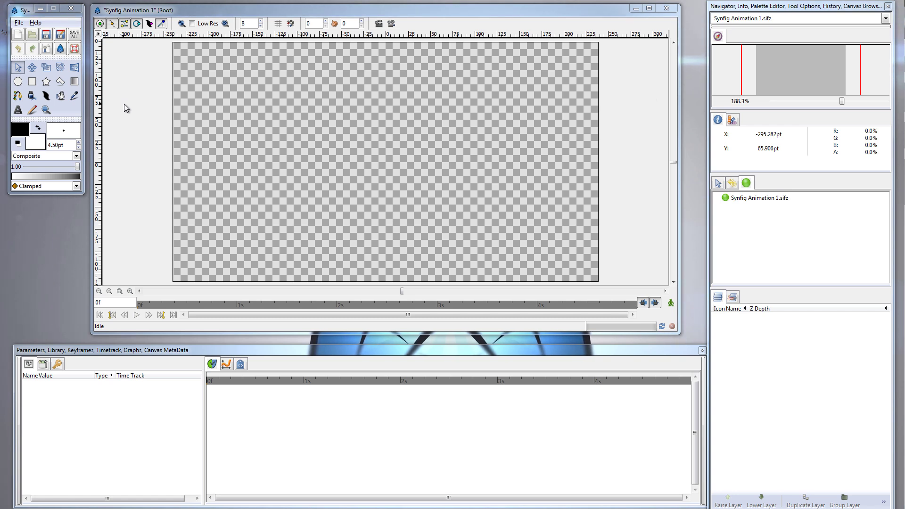
- Open the properties of the Synfig Animation 1 canvas on its image settings, clear of the canvas's right side
click(98, 34)
mouse_move(137, 45)
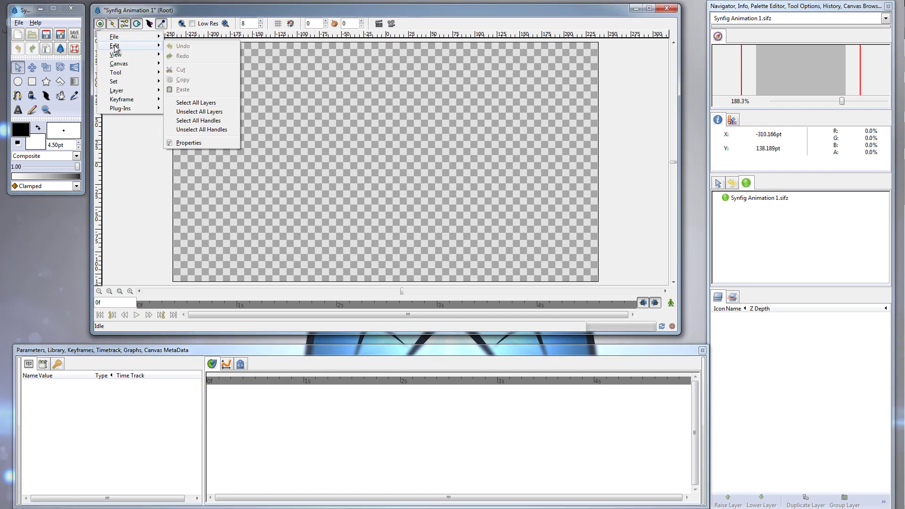
click(191, 143)
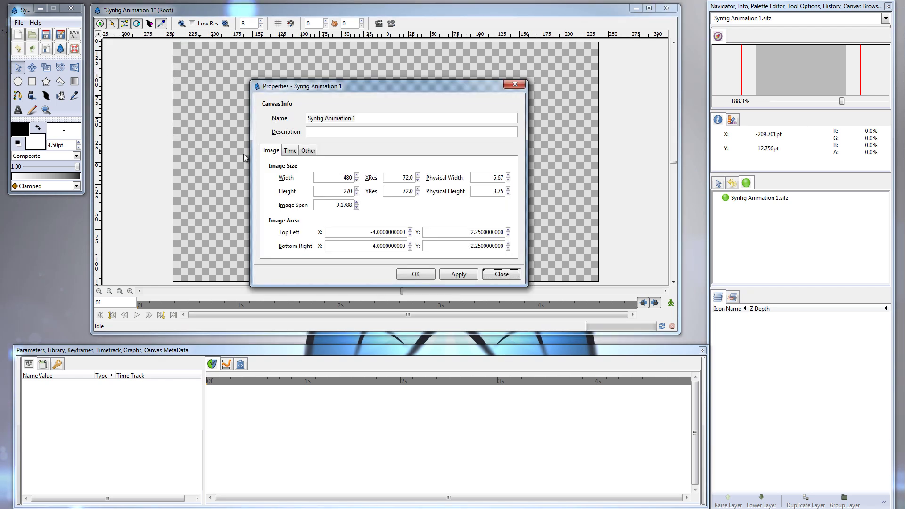
drag(320, 88, 238, 62)
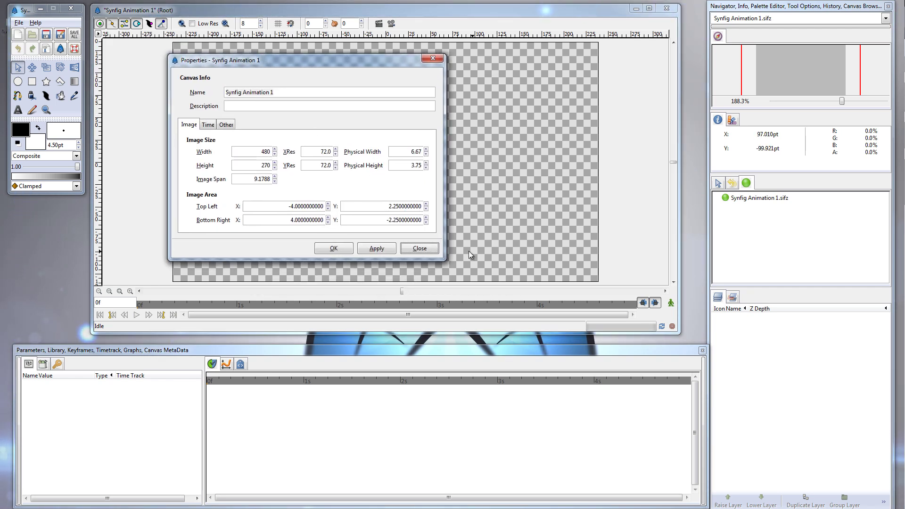
click(189, 124)
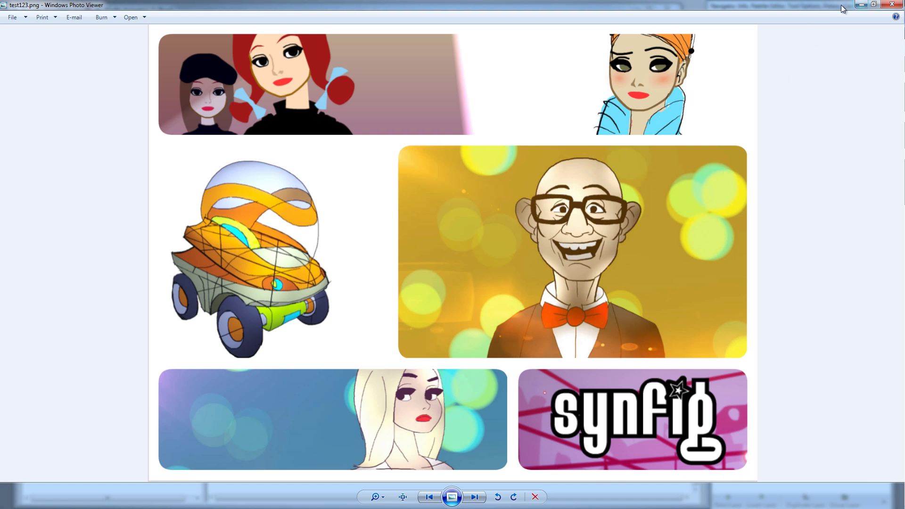
- View test123.png in Windows Photo Viewer, then minimise the viewer to return to Synfig Studio
drag(843, 8, 804, 21)
double_click(805, 21)
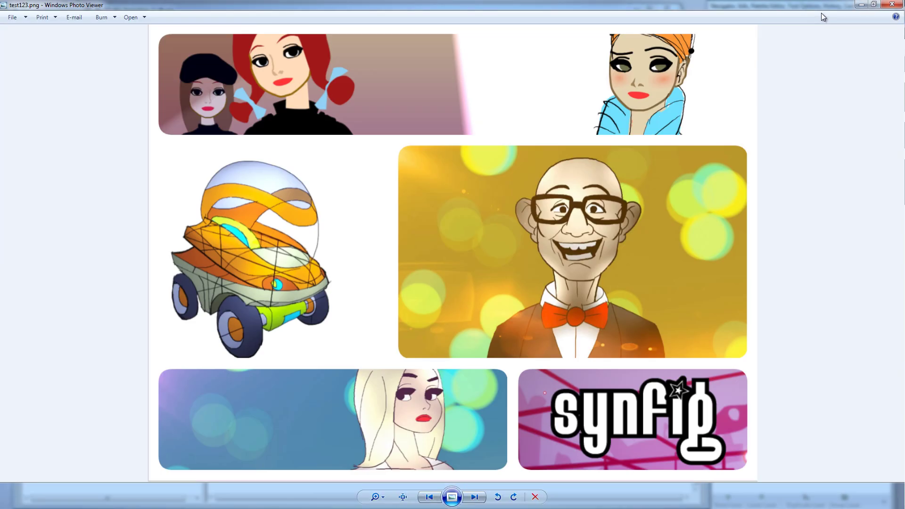
click(859, 5)
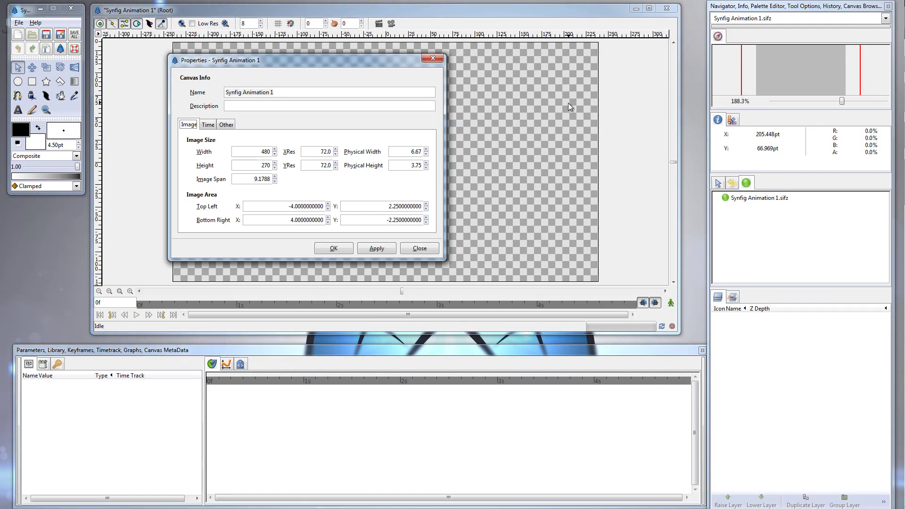
- Set the canvas image size to 1440 pixels wide and 1080 pixels high, and fit the whole canvas in view
click(262, 151)
drag(262, 151, 281, 155)
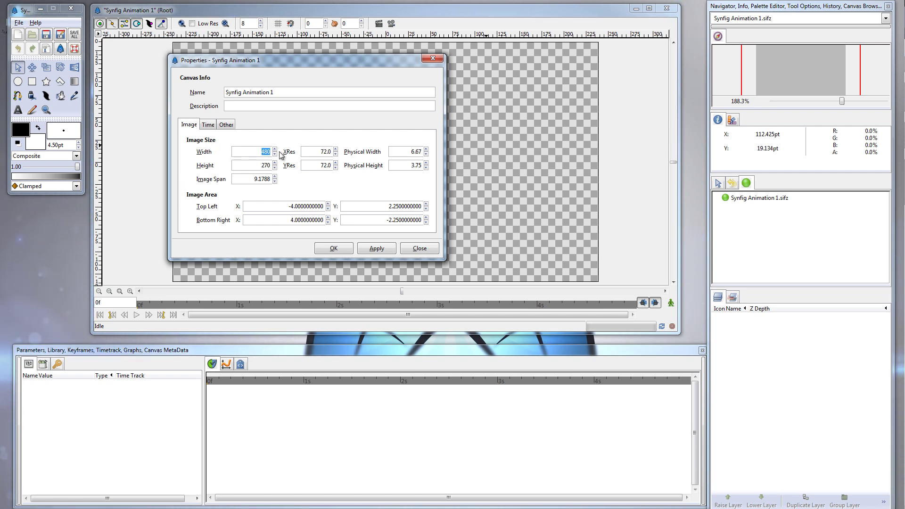
text(1440)
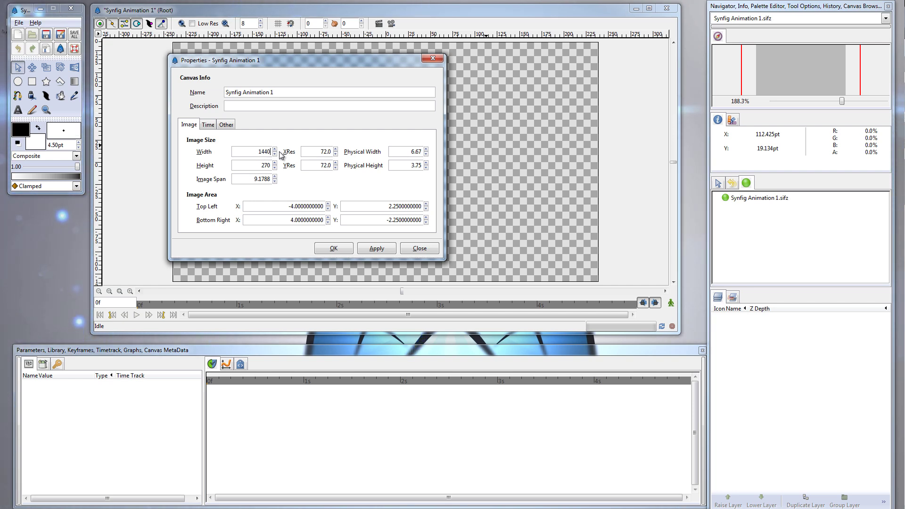
drag(260, 162, 286, 168)
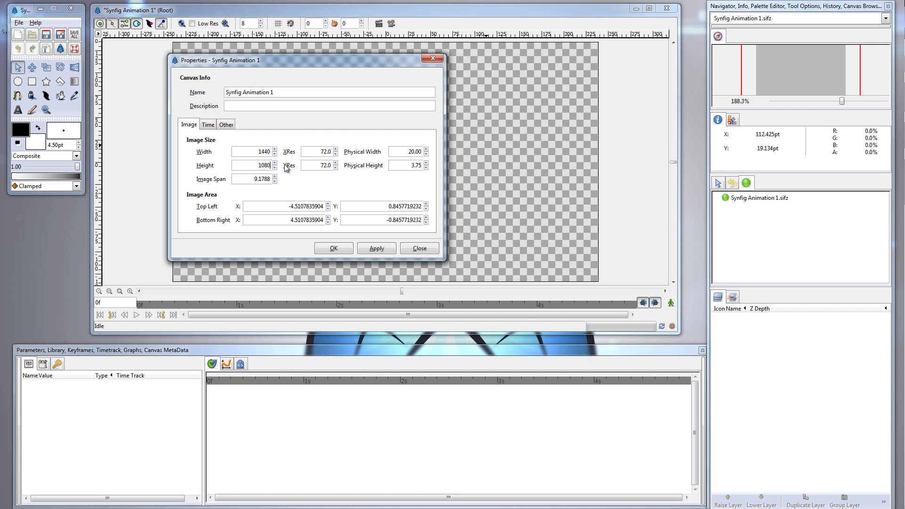
click(380, 252)
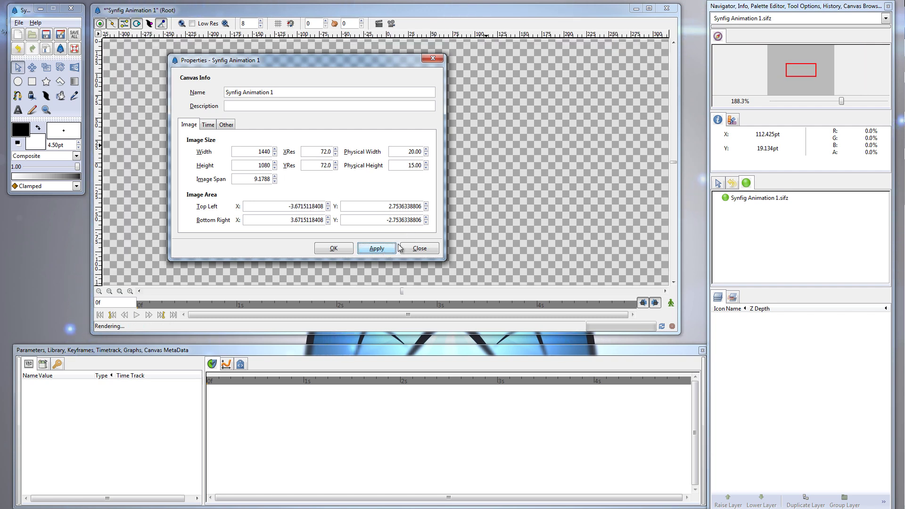
drag(842, 104, 814, 103)
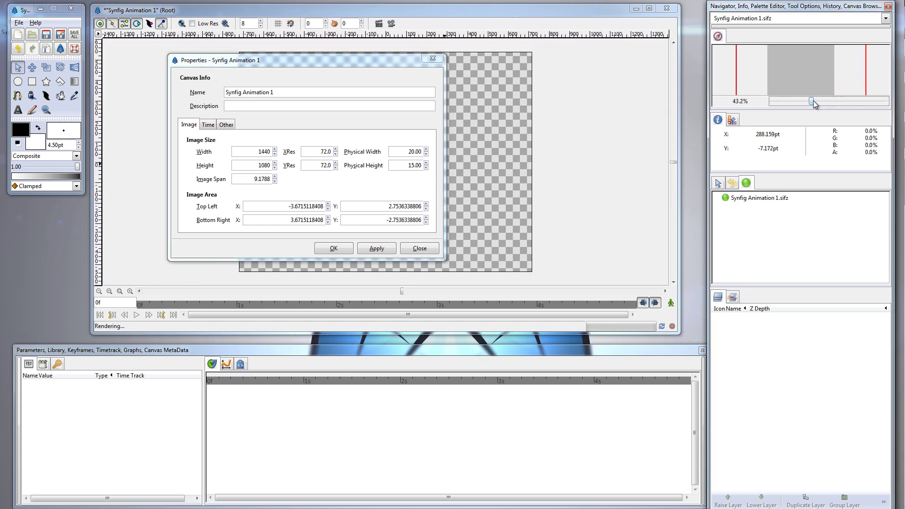
drag(318, 61, 687, 134)
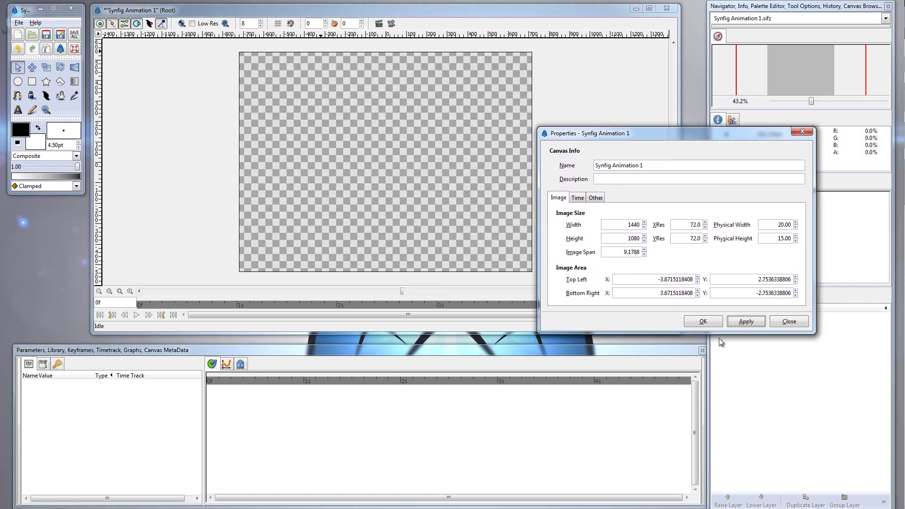
click(702, 321)
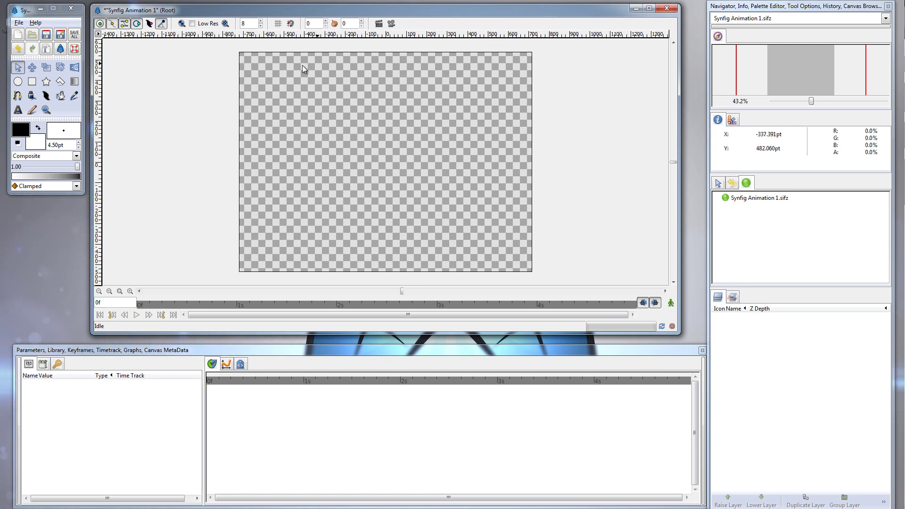
- Import the image test123.png from the synfig folder onto the canvas
click(98, 33)
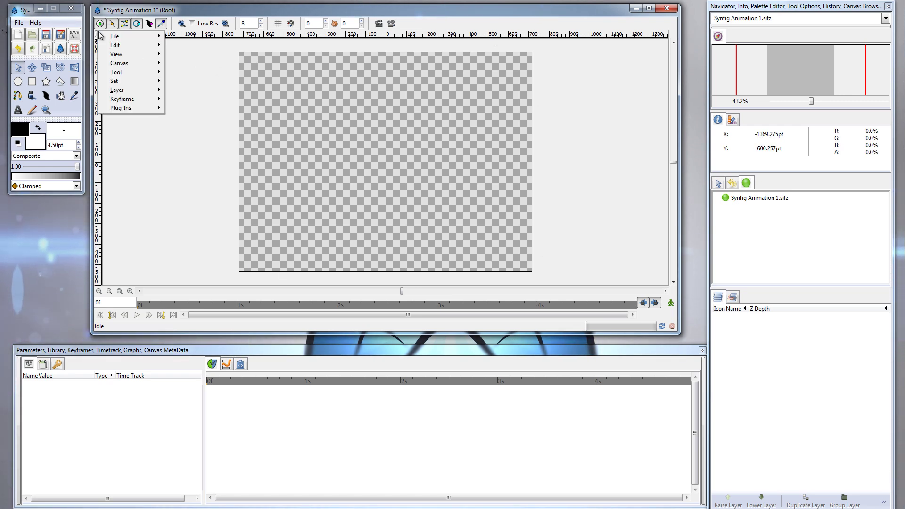
mouse_move(130, 37)
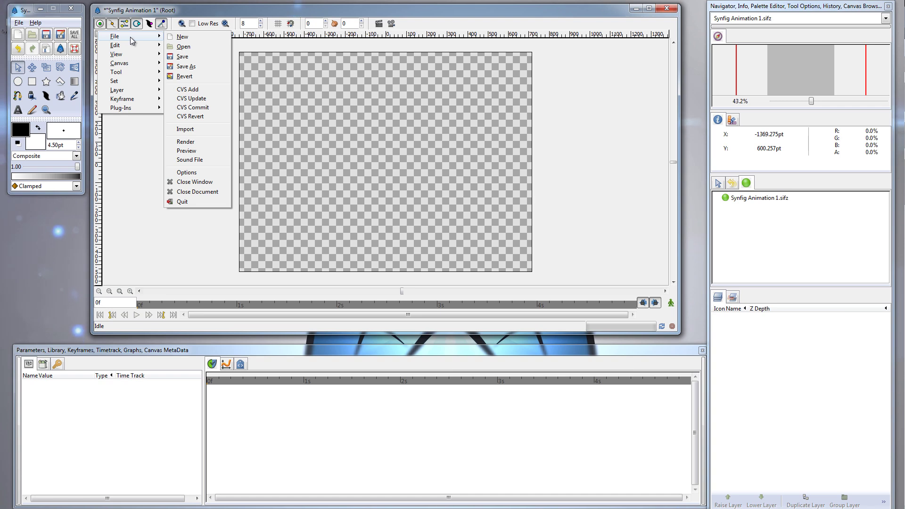
click(186, 129)
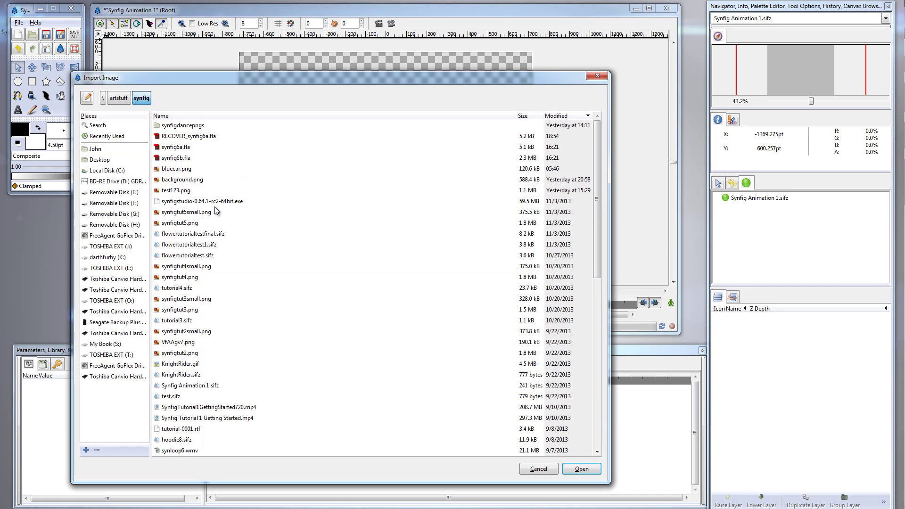
double_click(177, 192)
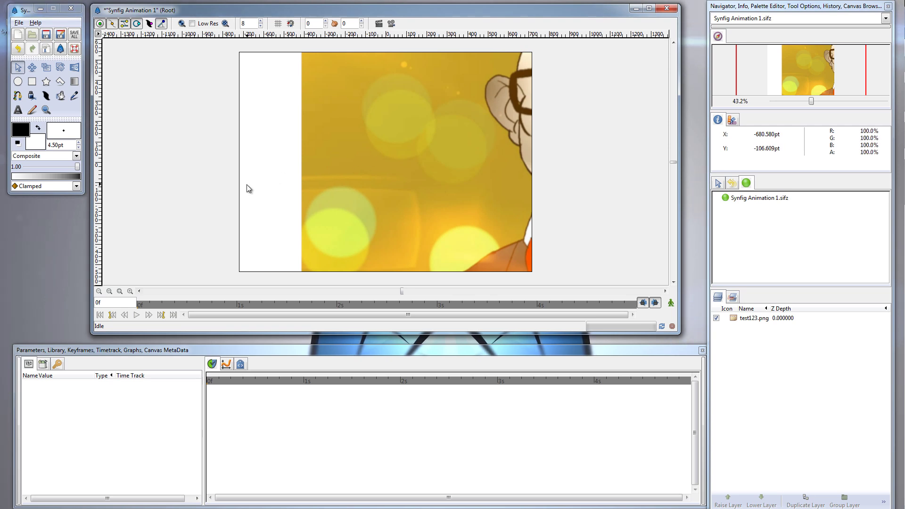
- Reopen the canvas properties and examine the image size and image area coordinates against the imported picture
click(98, 34)
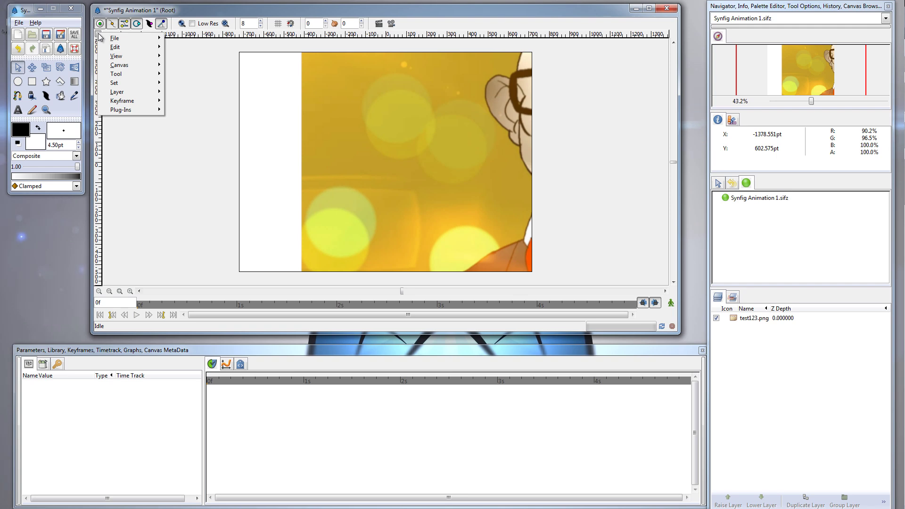
mouse_move(128, 49)
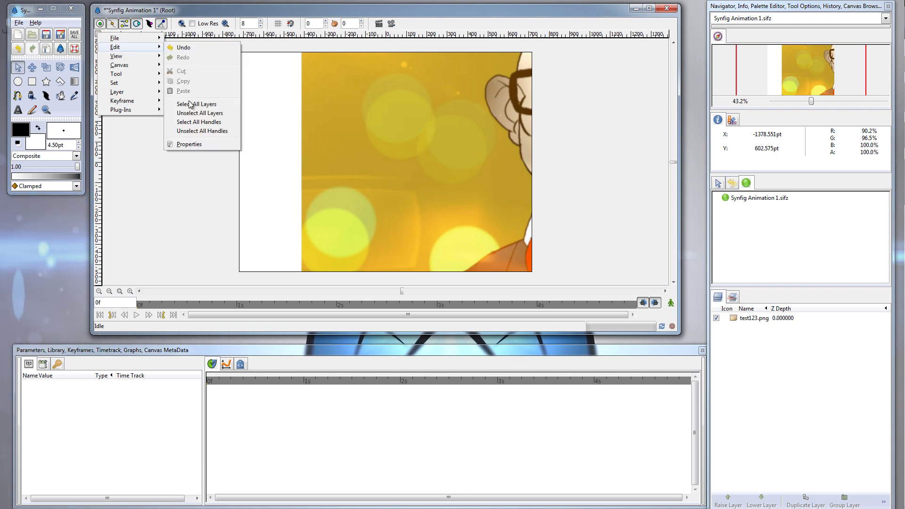
click(189, 143)
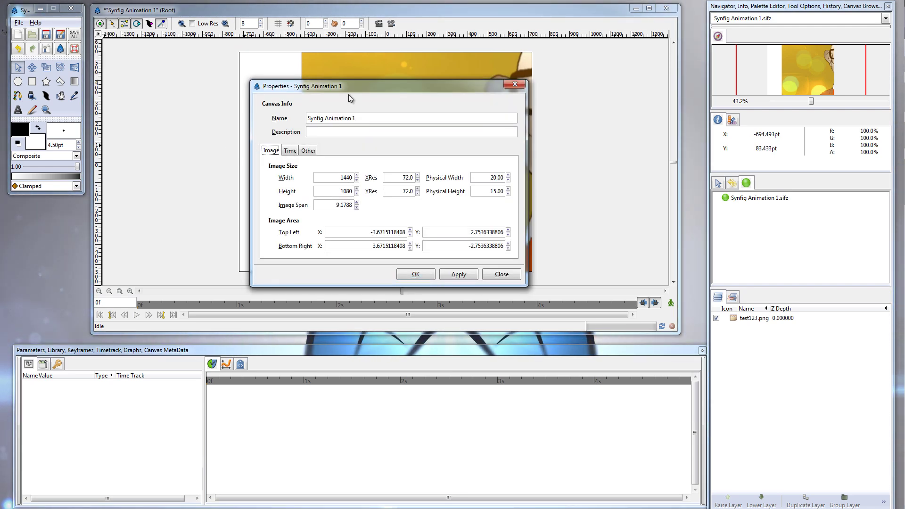
drag(358, 86, 283, 56)
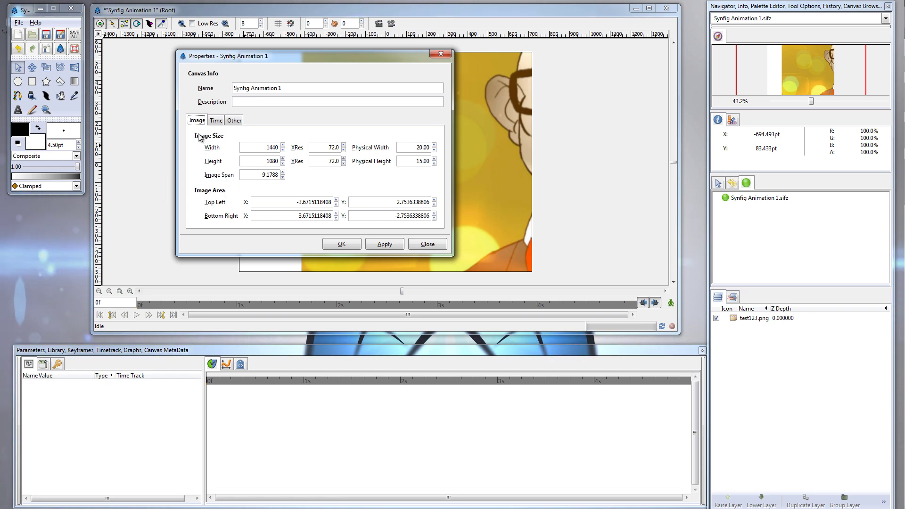
click(259, 148)
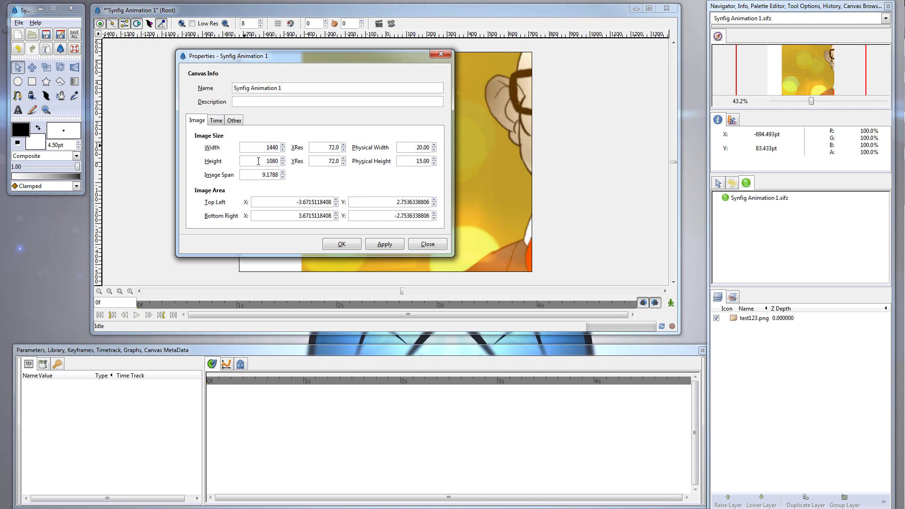
drag(275, 60, 718, 110)
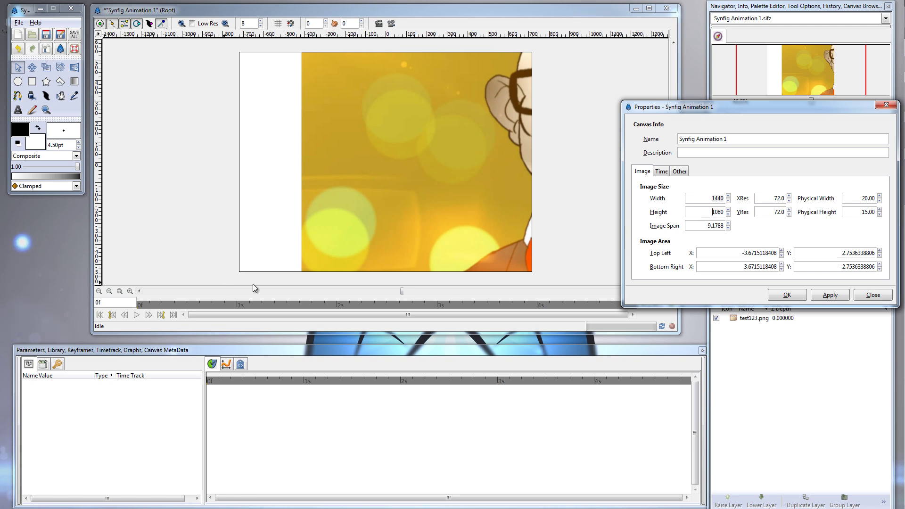
drag(730, 107, 312, 121)
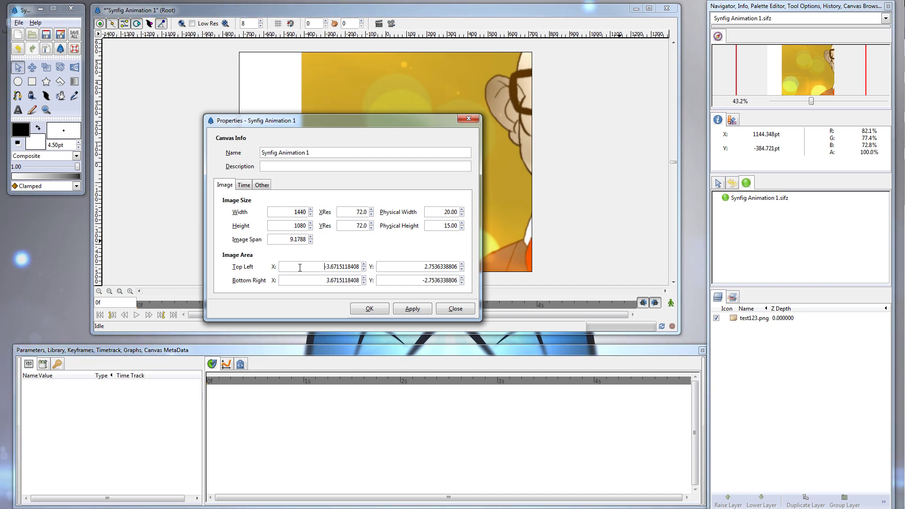
drag(369, 120, 904, 132)
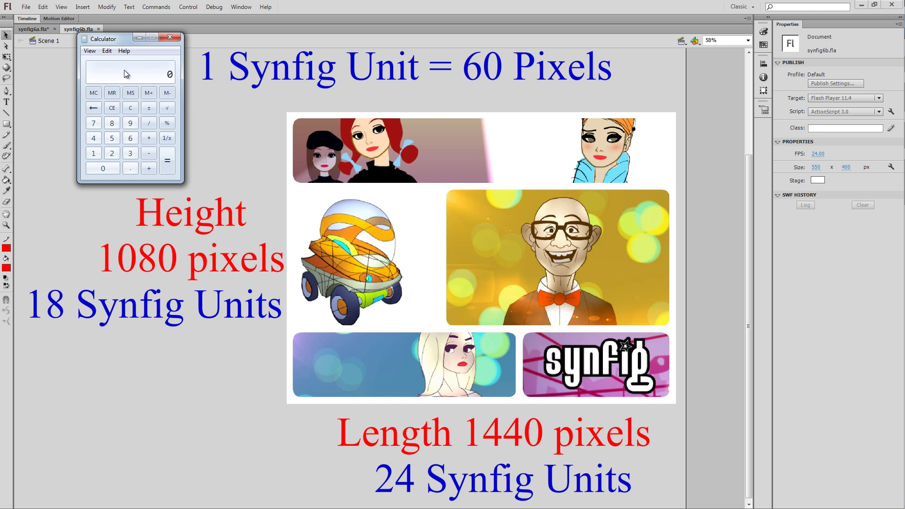
- In Calculator, divide the 1080-pixel height by 60 to convert it to Synfig units
text(1080)
key(slash)
text(60)
key(Return)
- Divide the 1440-pixel length by 60 in Calculator to convert it to Synfig units
drag(132, 38, 567, 210)
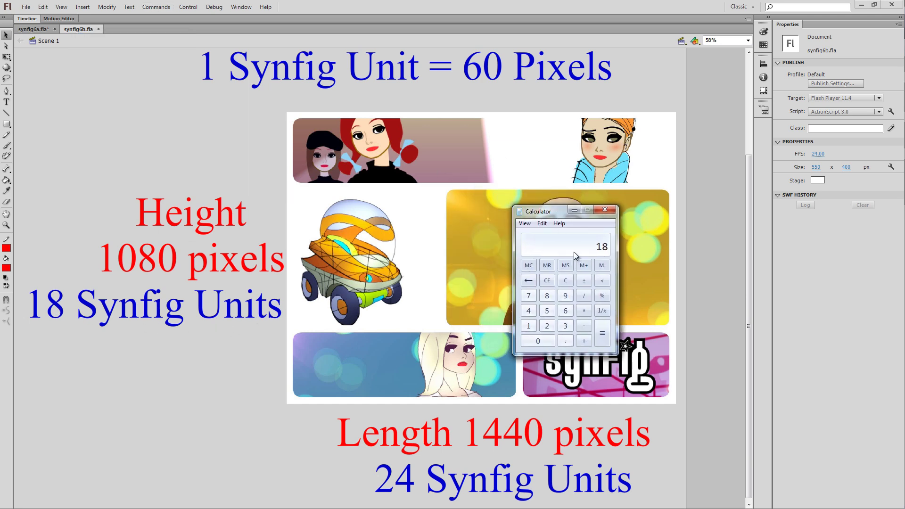
click(547, 280)
click(602, 334)
drag(562, 216, 104, 73)
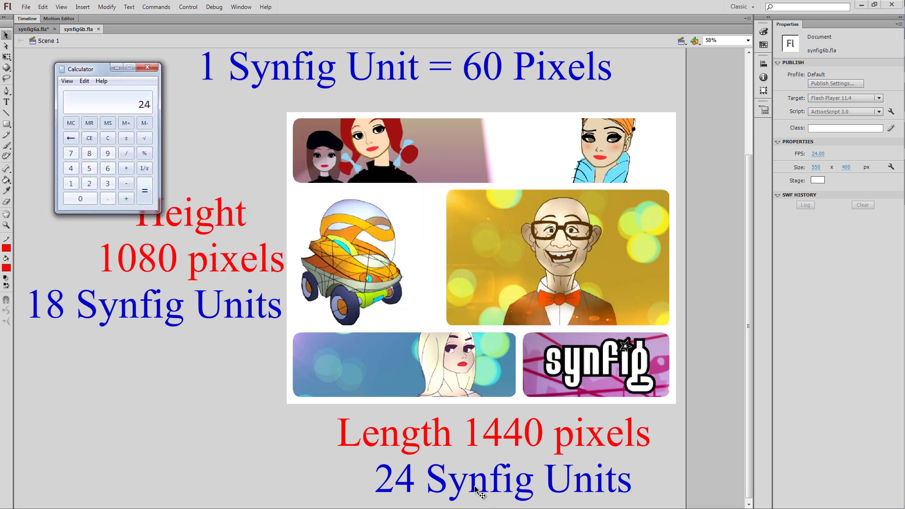
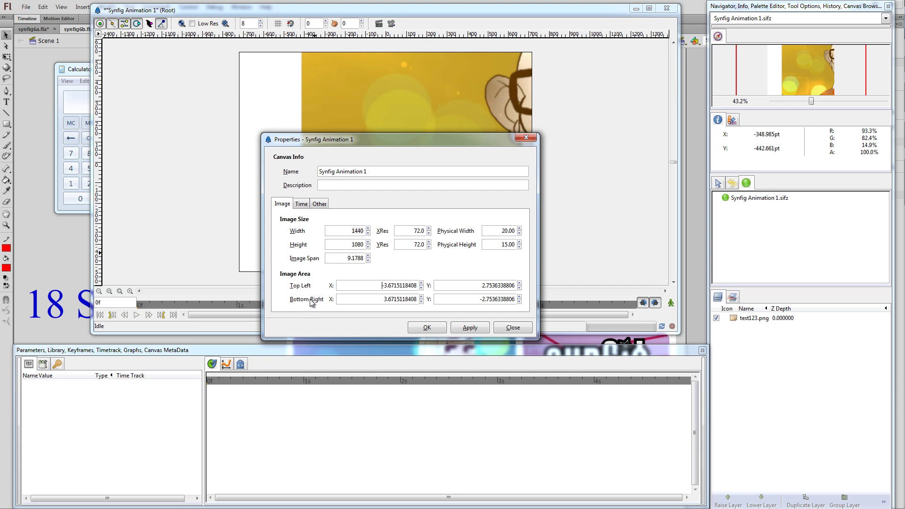
- In Synfig Studio, move the canvas properties dialog off the picture and select the imported test123.png image layer
drag(392, 138, 302, 110)
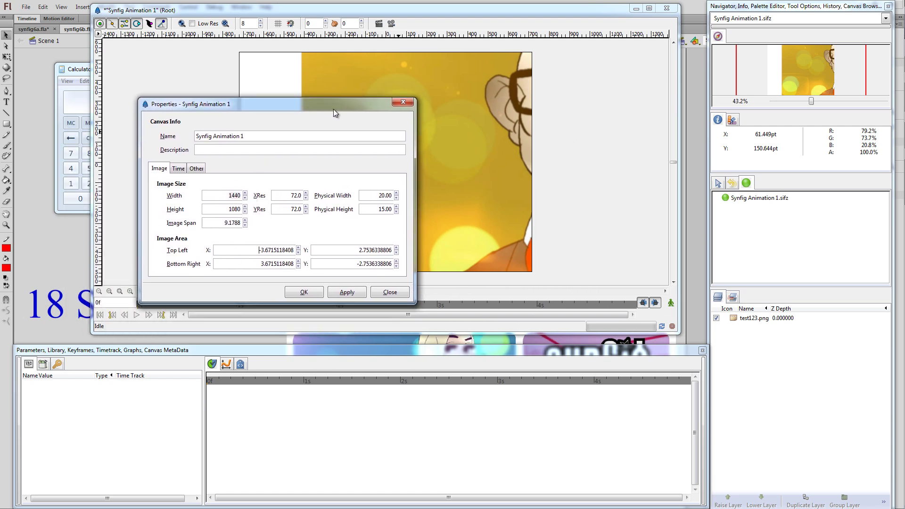
drag(333, 110, 200, 131)
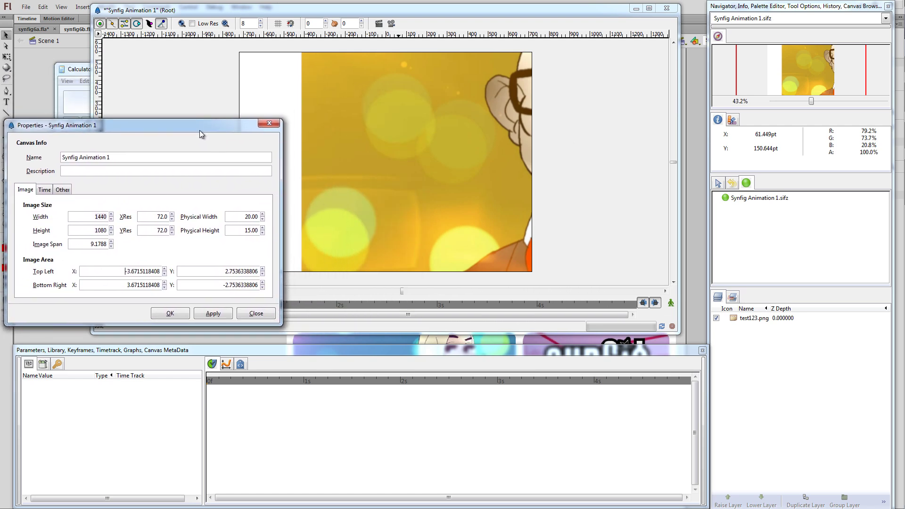
click(389, 164)
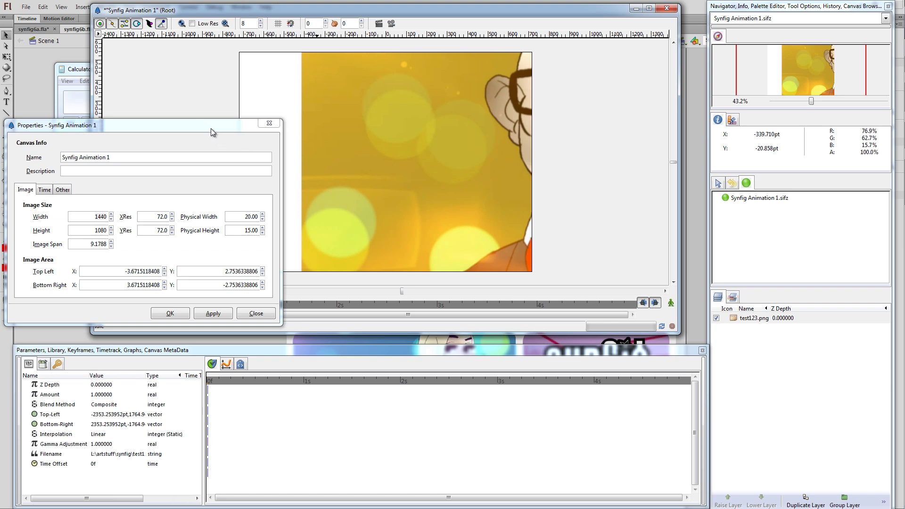
- Move the canvas properties dialog off the Calculator and place the Calculator window beside it for reference
drag(210, 128, 558, 109)
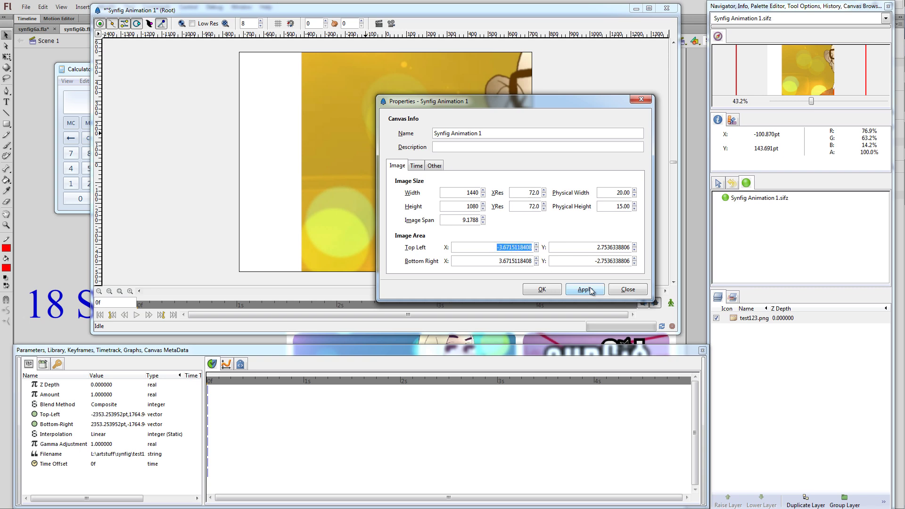
click(78, 69)
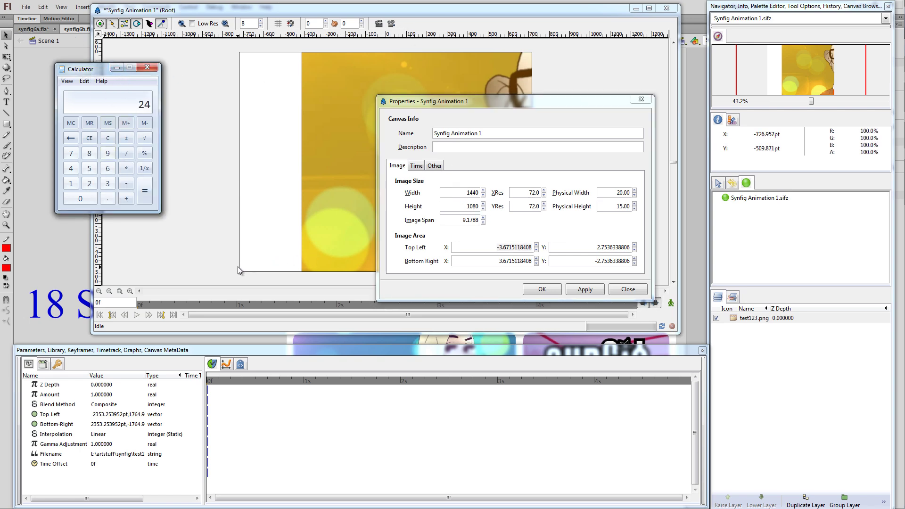
drag(100, 74, 167, 76)
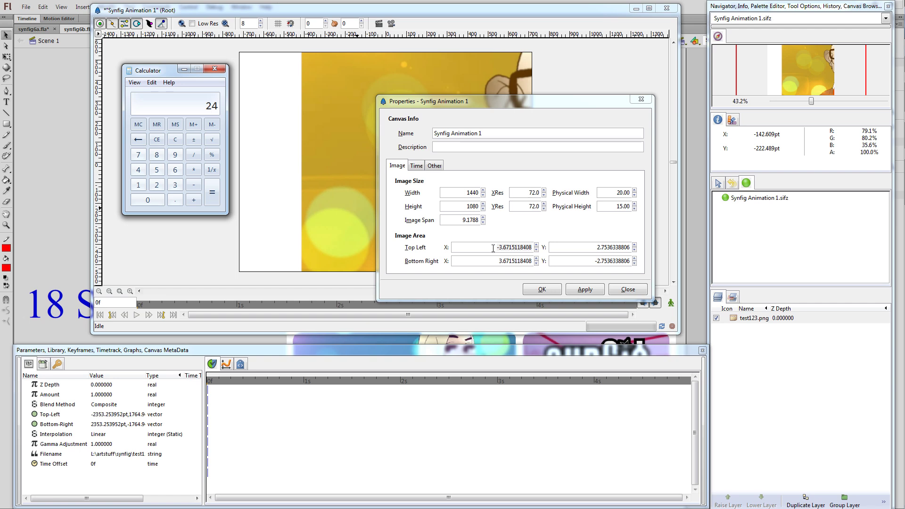
- In Synfig Studio's canvas properties, set the image area's top-left X coordinate to -12.0
drag(493, 248, 521, 247)
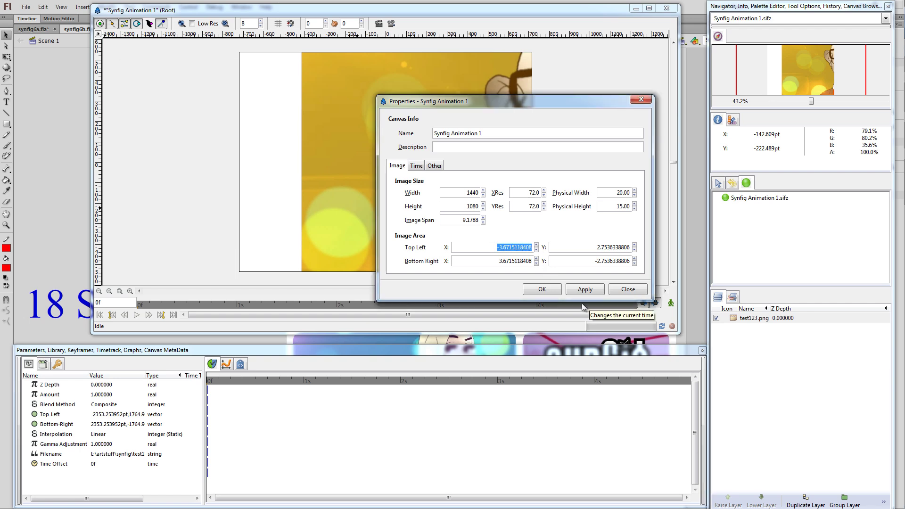
text(-12)
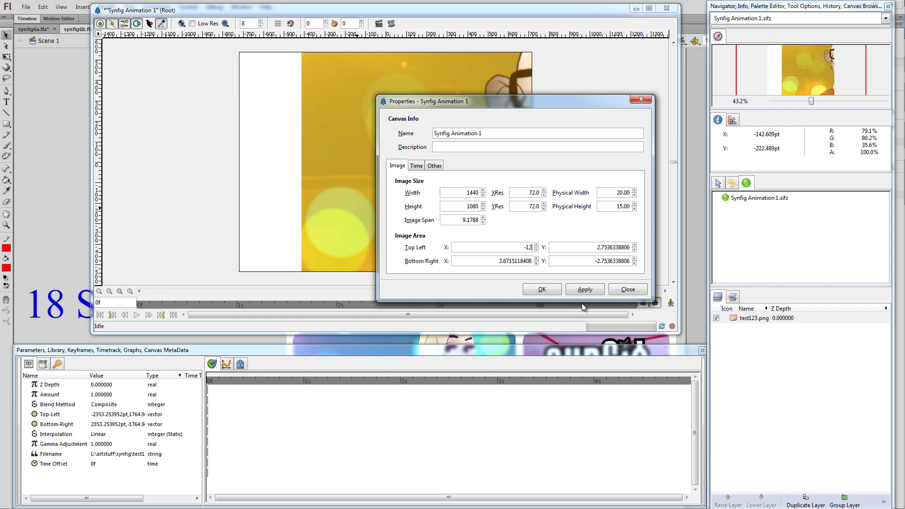
text(.0)
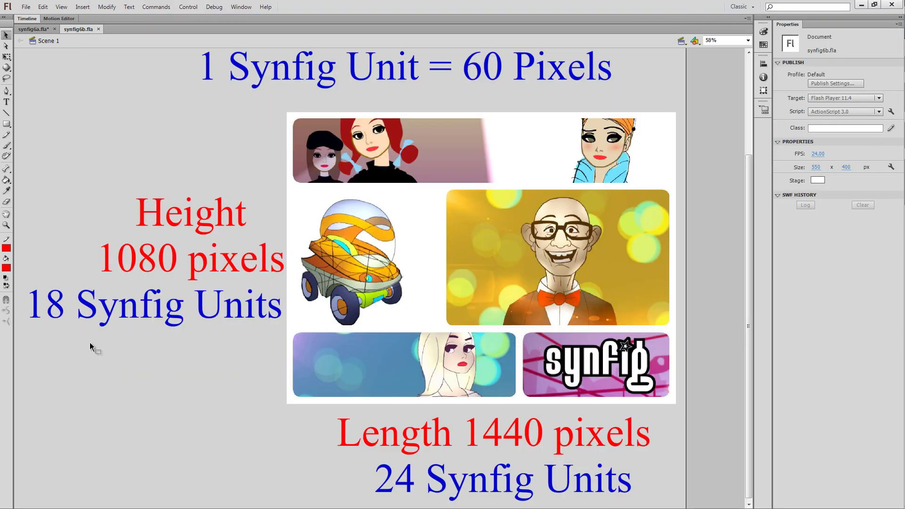
- Minimize the Flash window and set the image area's top-left Y to 9.0 and bottom-right Y to -9.0
click(862, 5)
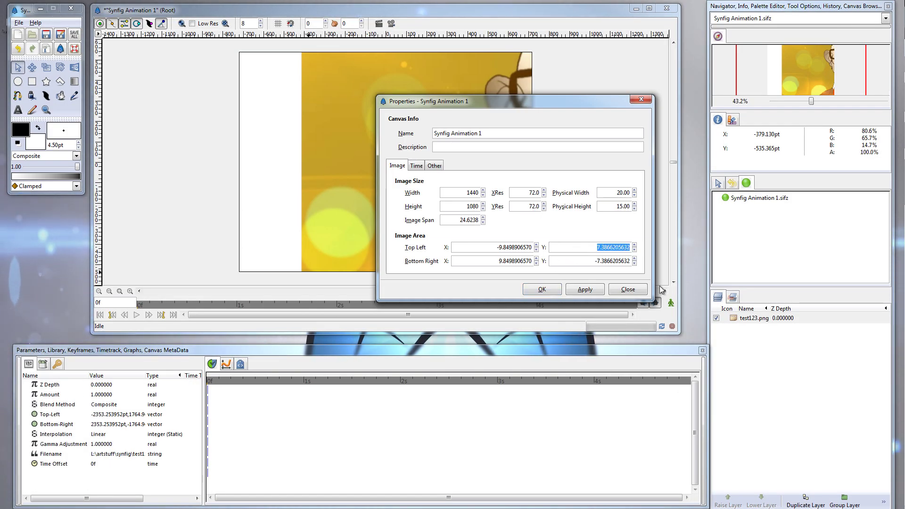
text(9)
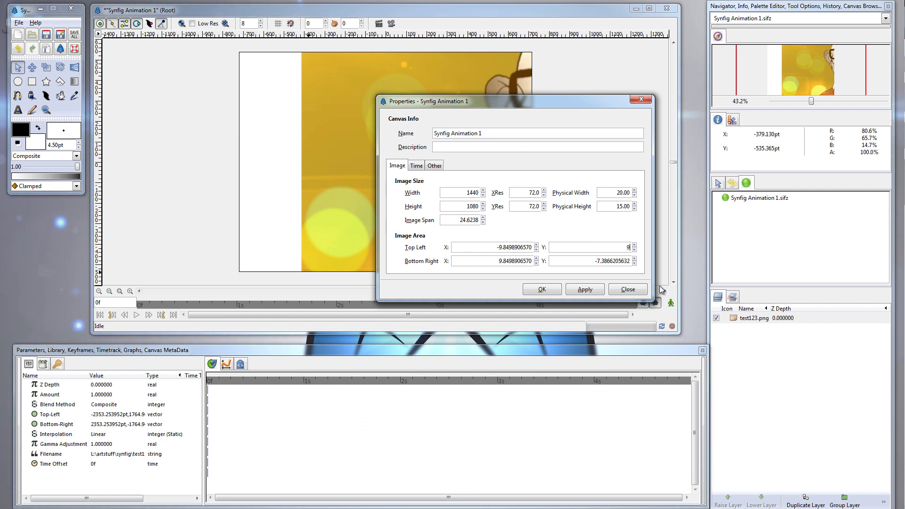
text(.0)
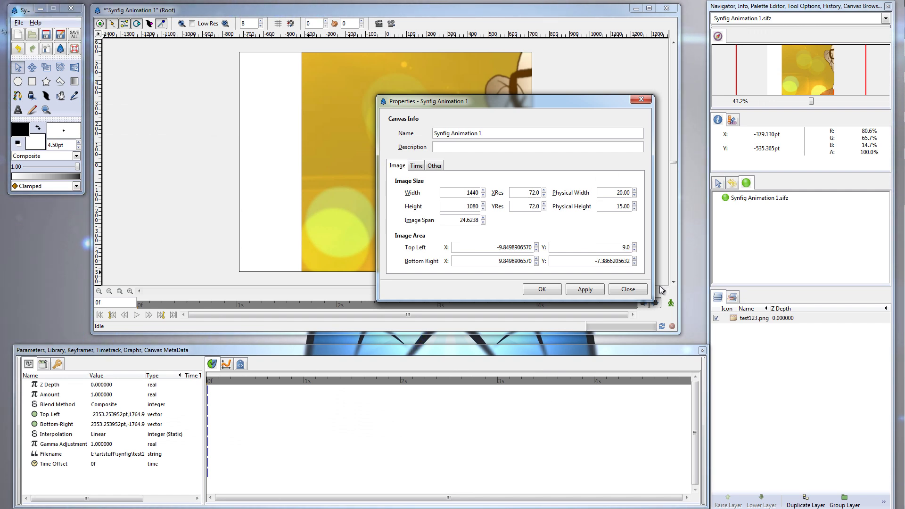
key(Tab)
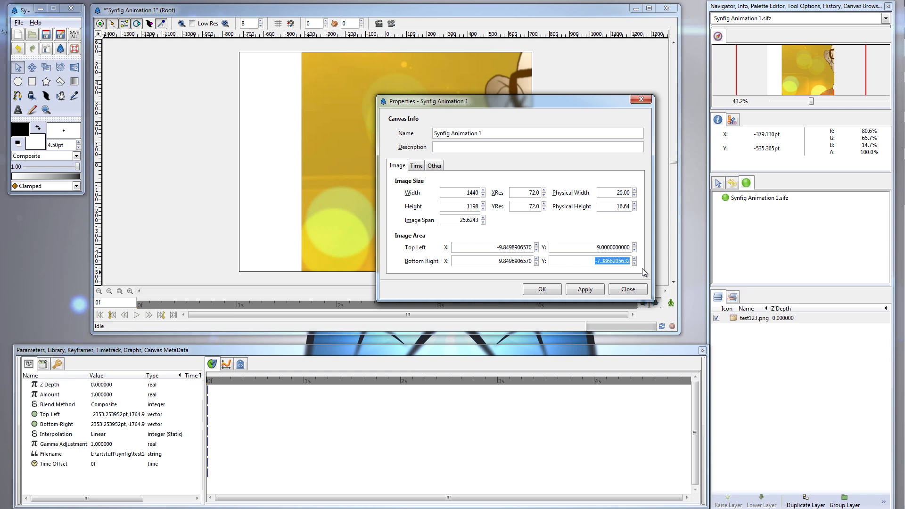
text(-9.0)
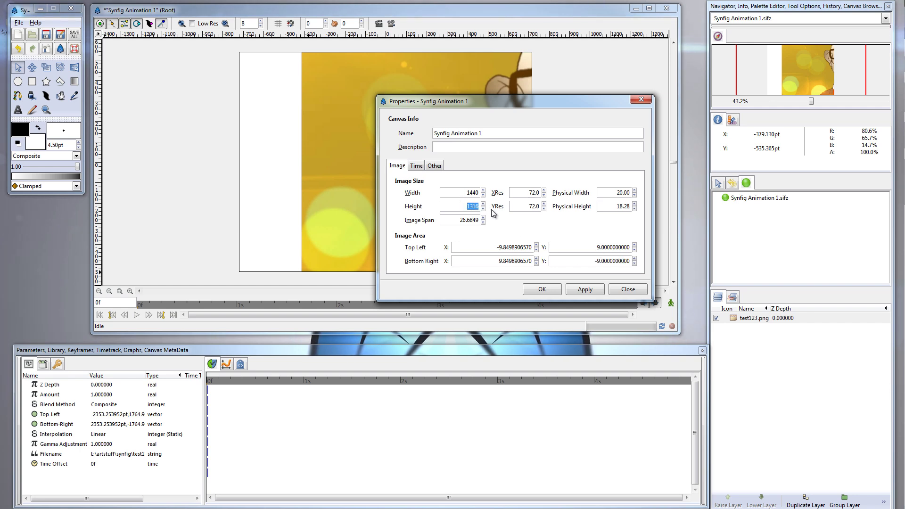
- Set the canvas image height to 1080 pixels
text(1080)
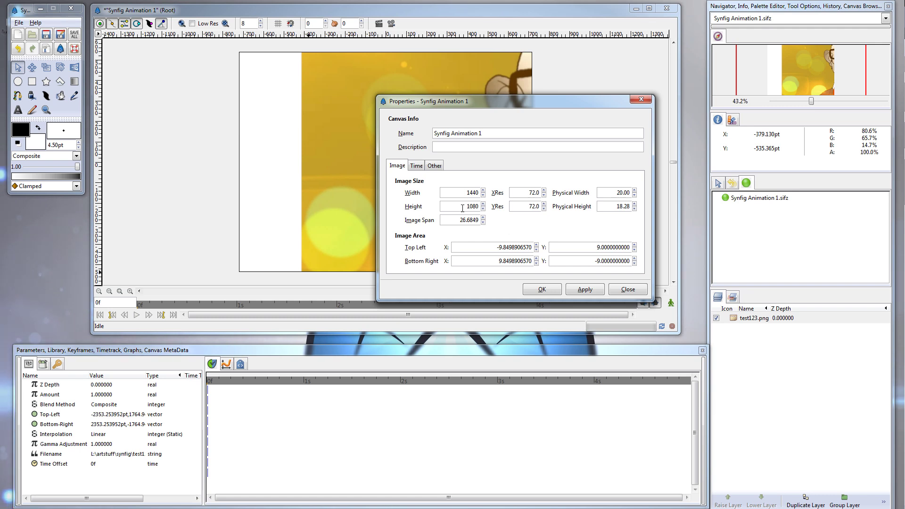
key(ctrl+a)
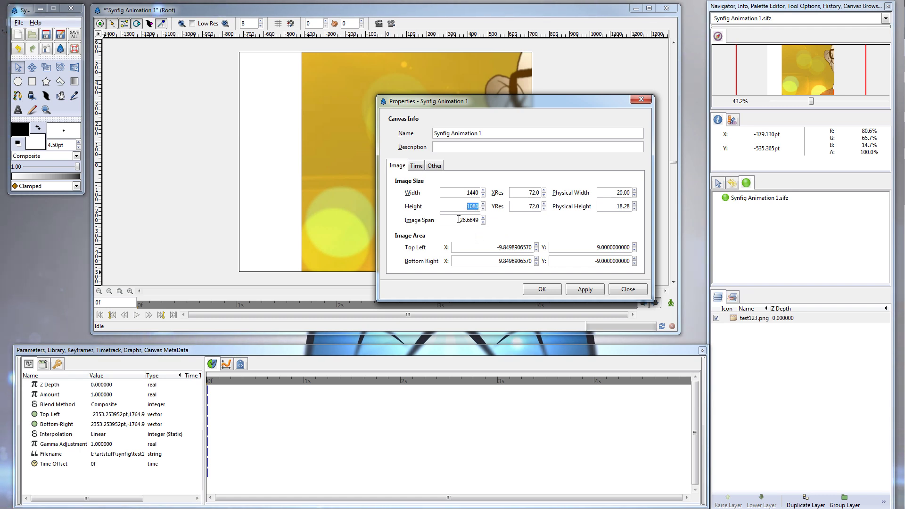
click(460, 192)
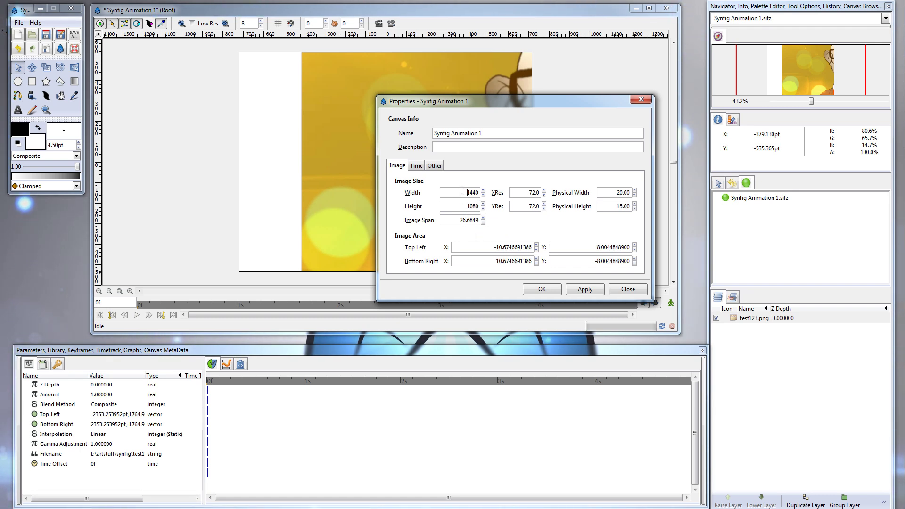
- Set the top-left X coordinate of the canvas image area to -12.0
triple_click(514, 247)
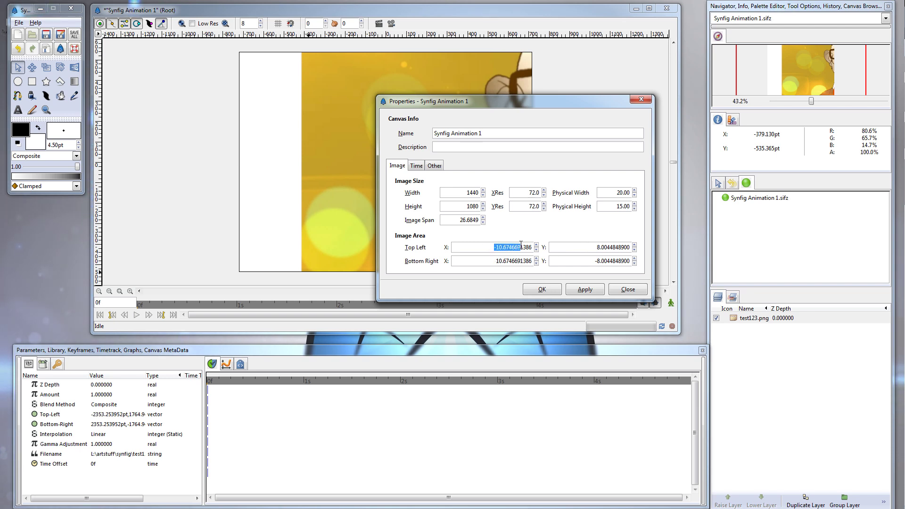
text(-0)
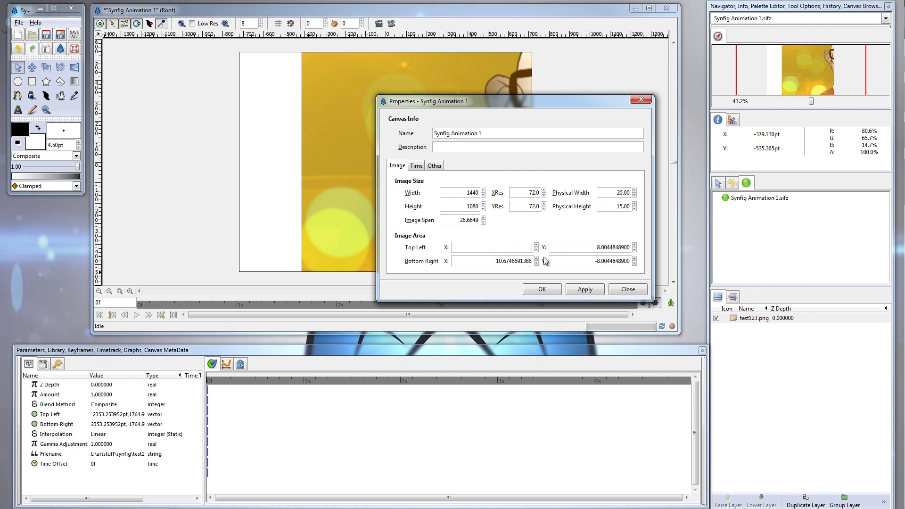
text(2.0)
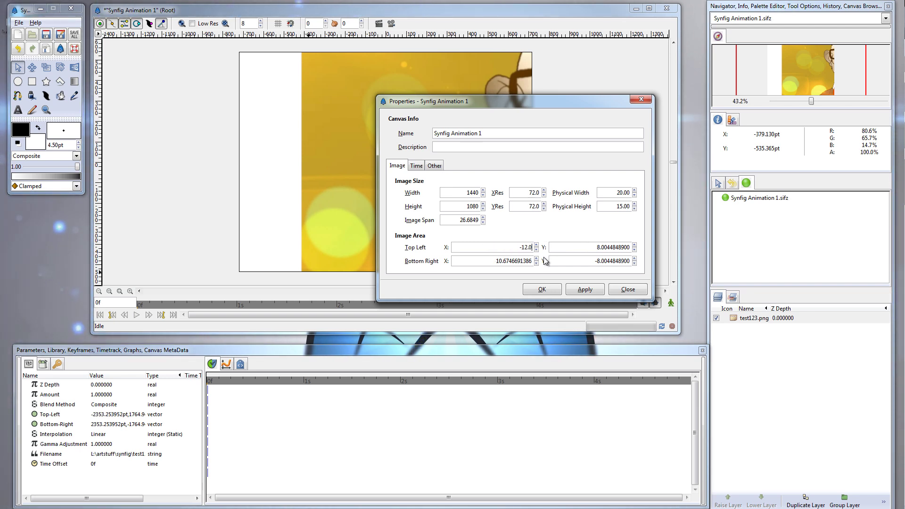
text(5)
key(Return)
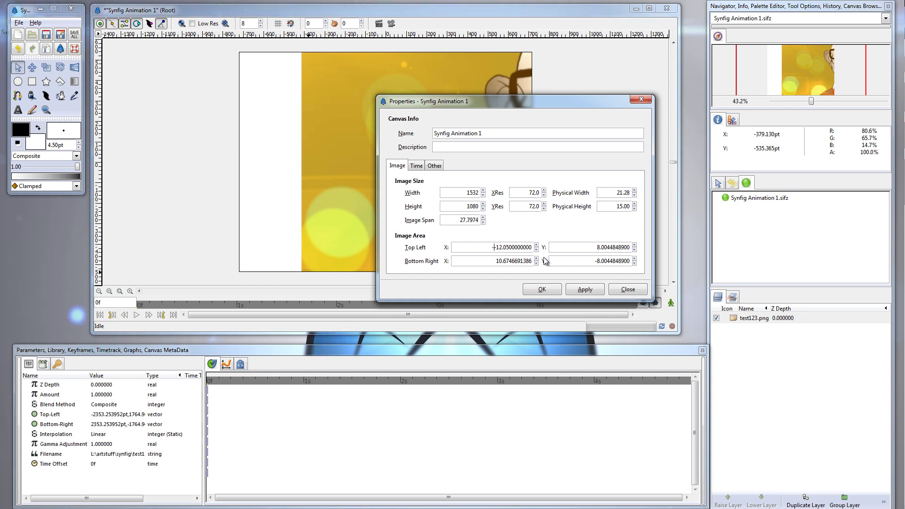
text(-12)
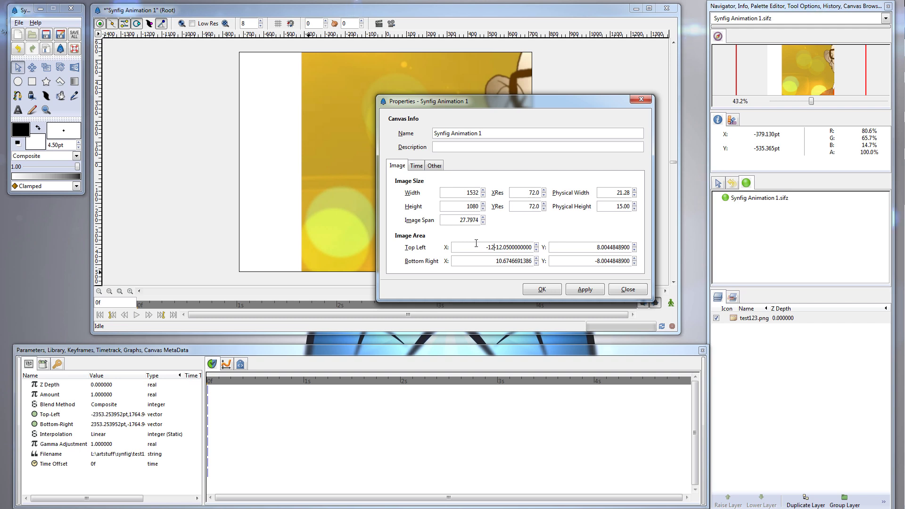
drag(460, 245, 532, 247)
text(-12.0)
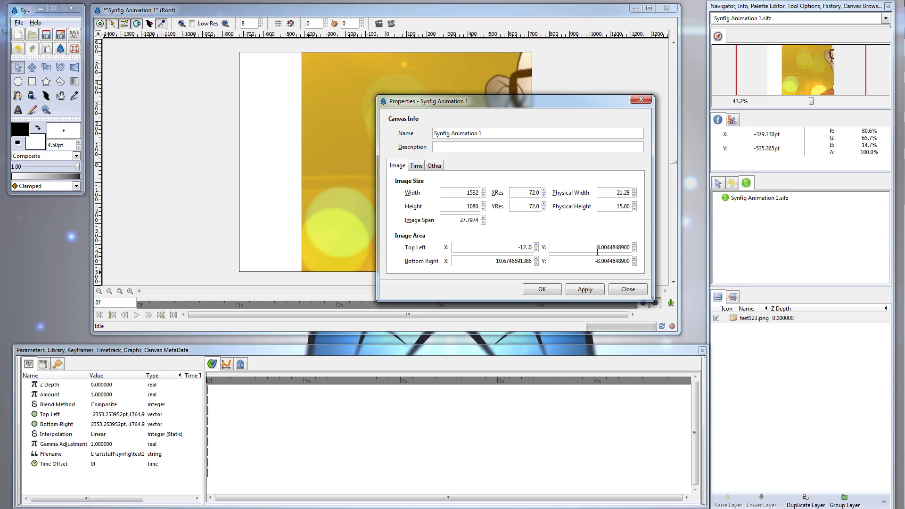
key(BackSpace)
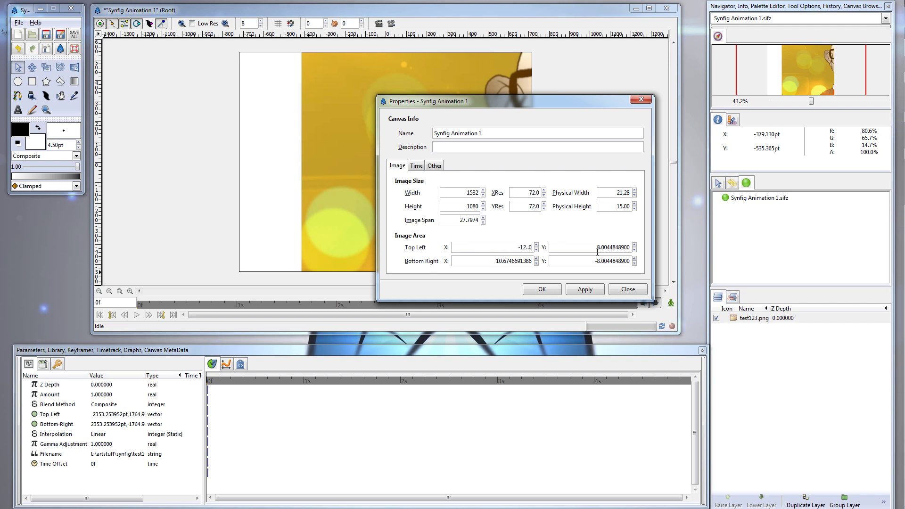
key(Tab)
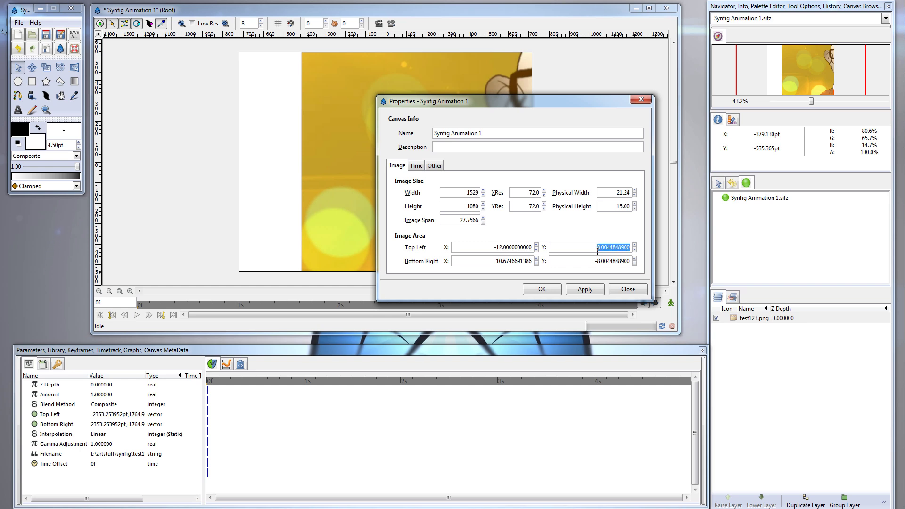
- Set the bottom-right X coordinate of the image area to 12
double_click(494, 261)
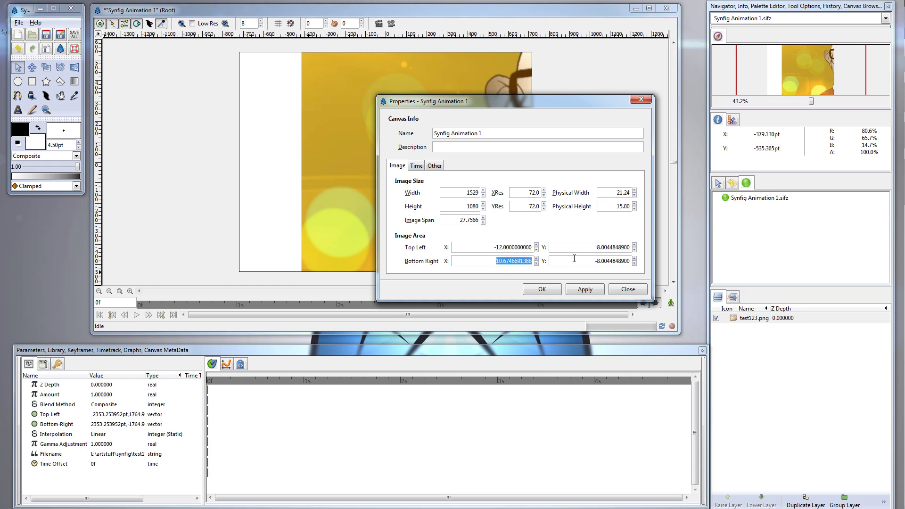
text(12)
key(Tab)
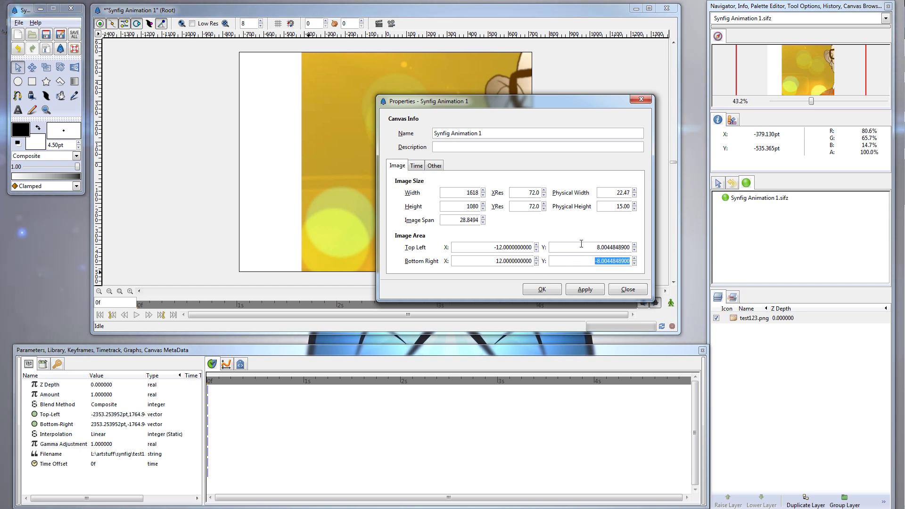
- Set the image area's top-left Y to 9 and bottom-right Y to -9, and apply the canvas properties
text(9)
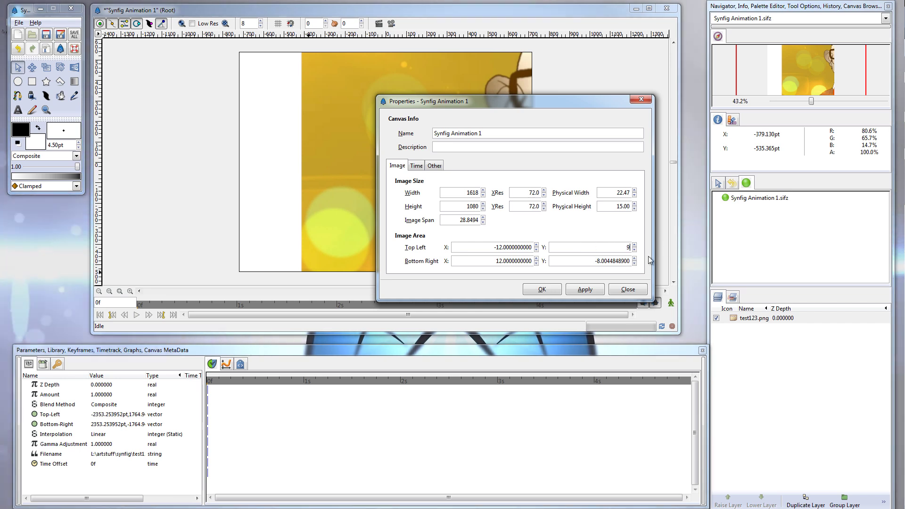
key(Tab)
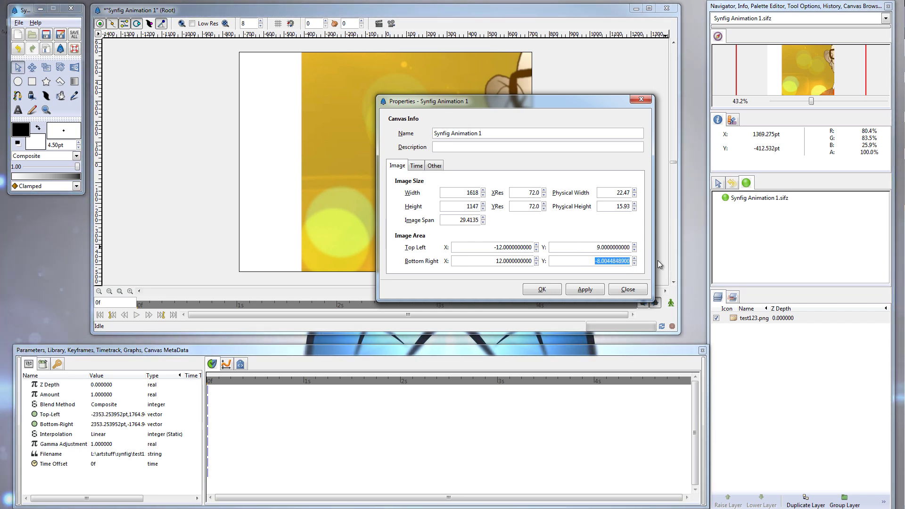
text(-9)
key(Return)
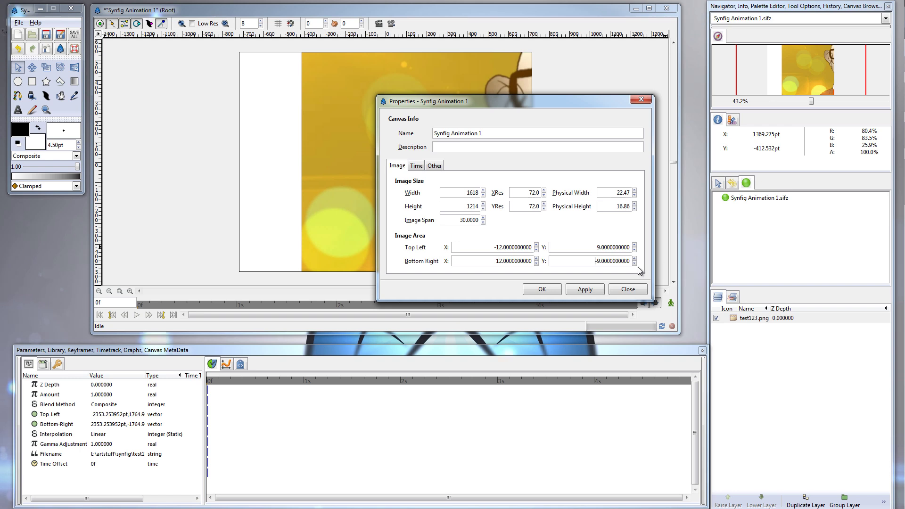
click(587, 285)
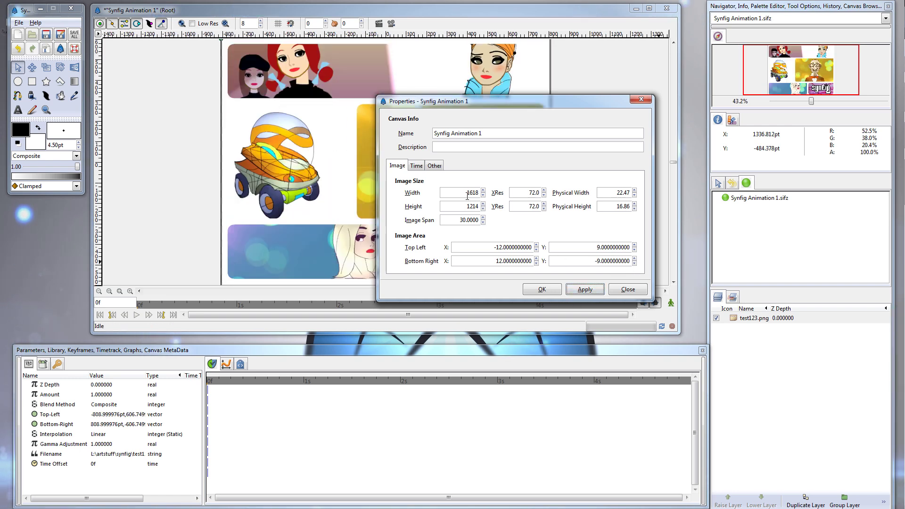
- Set the canvas image size to 1440 pixels wide and 1080 pixels high
text(1440)
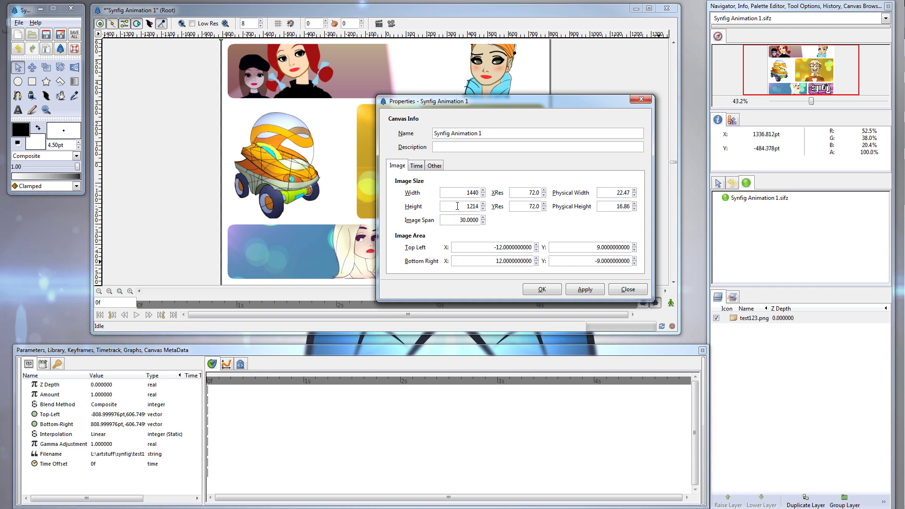
key(Tab)
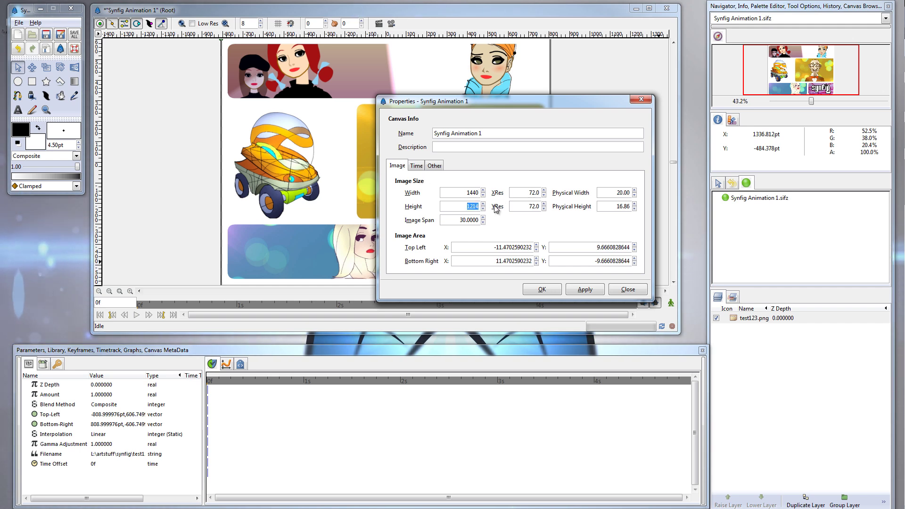
text(1080)
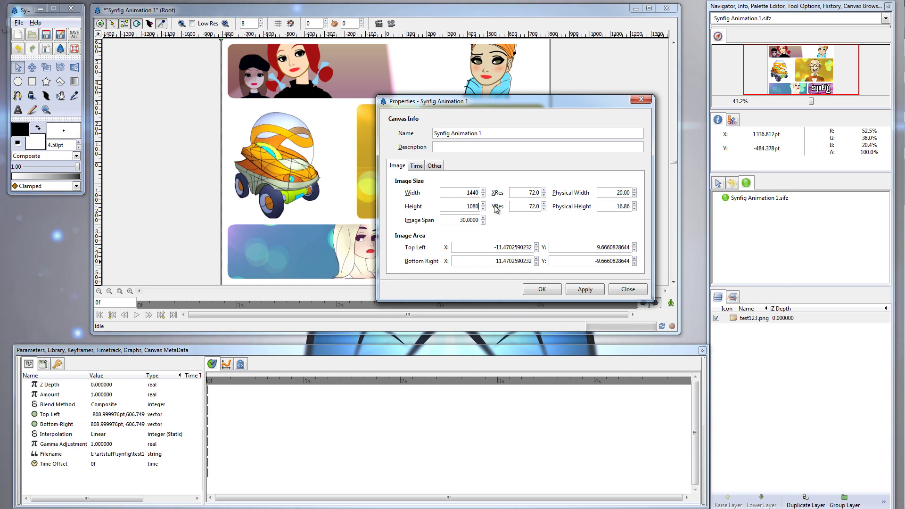
key(Tab)
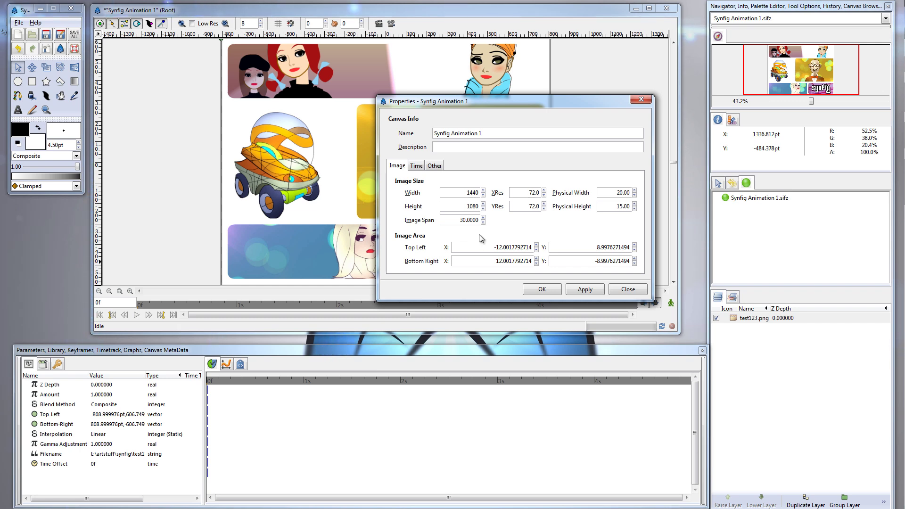
- Set the image area's top-left X coordinate to -12.0 and its bottom-right X coordinate to 12.0
click(483, 244)
drag(483, 244, 592, 247)
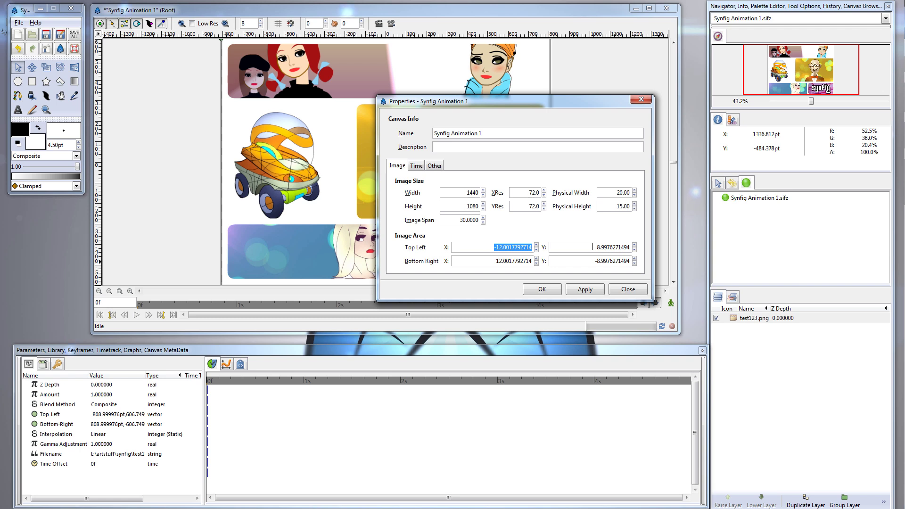
text(-12.)
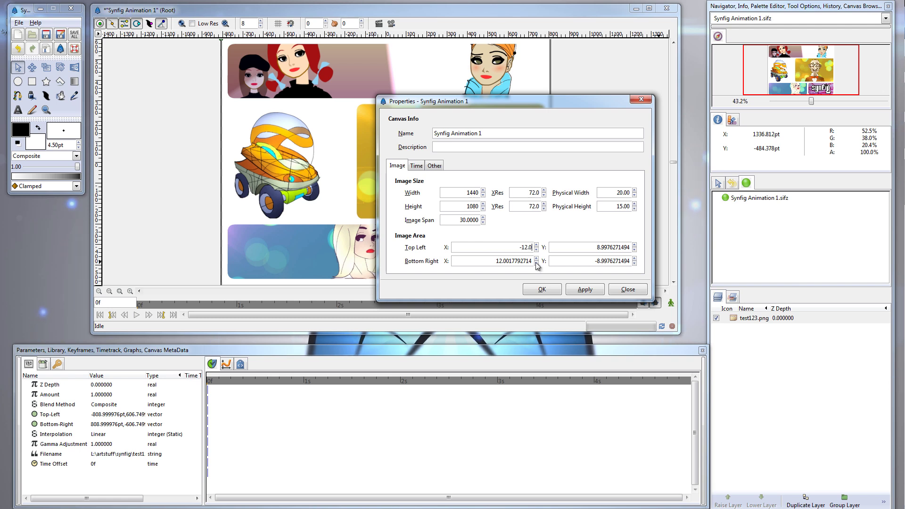
click(486, 262)
drag(486, 262, 535, 262)
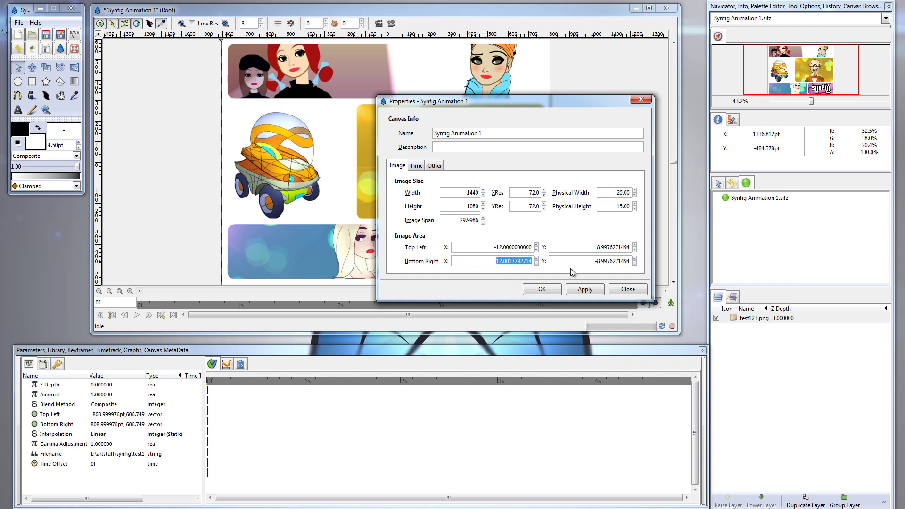
text(12)
key(Return)
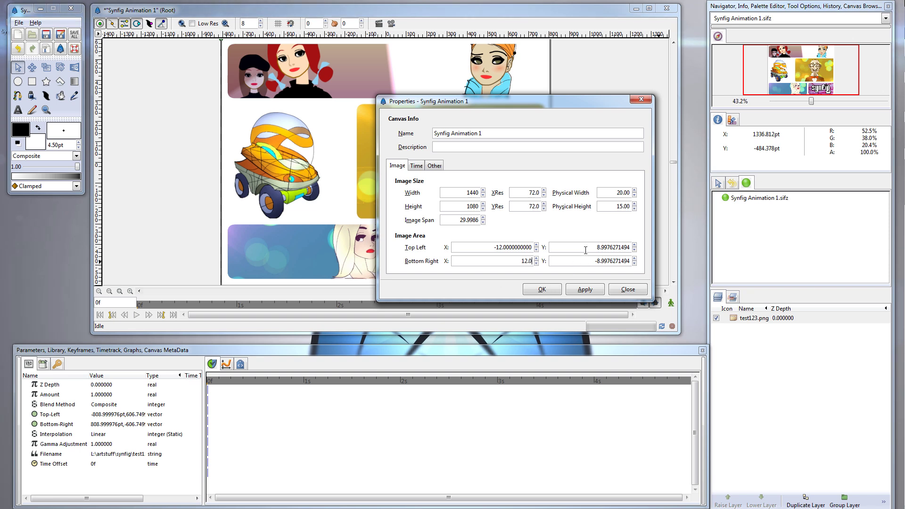
- Set the image area's top-left Y to 9.0 and bottom-right Y to -9.0, and apply the canvas properties
triple_click(598, 247)
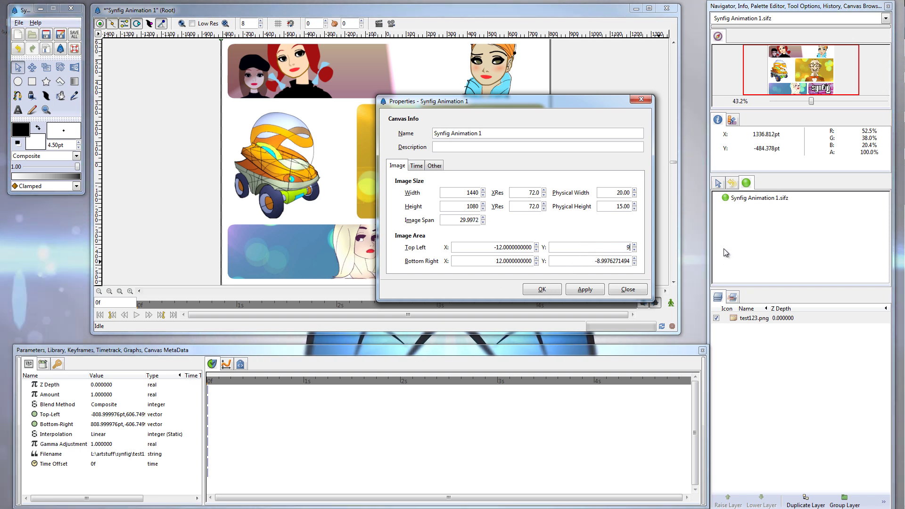
text(9.0)
click(595, 261)
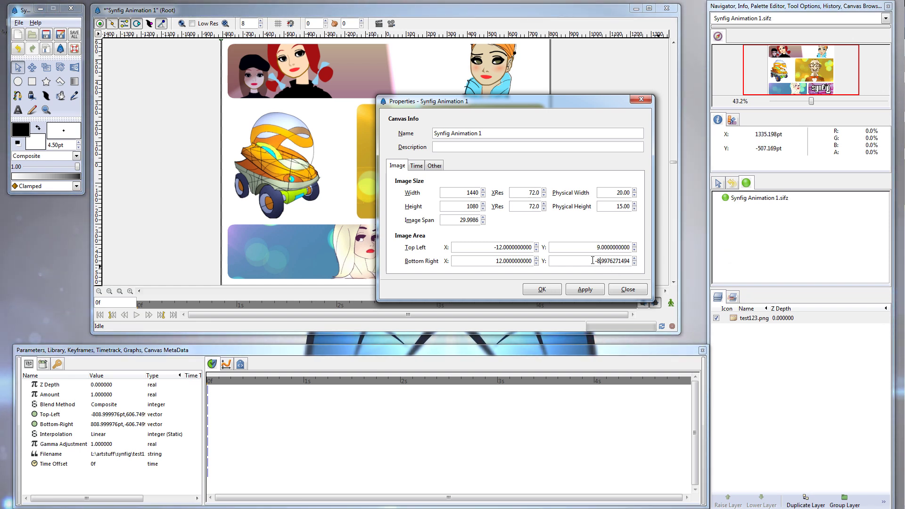
triple_click(612, 261)
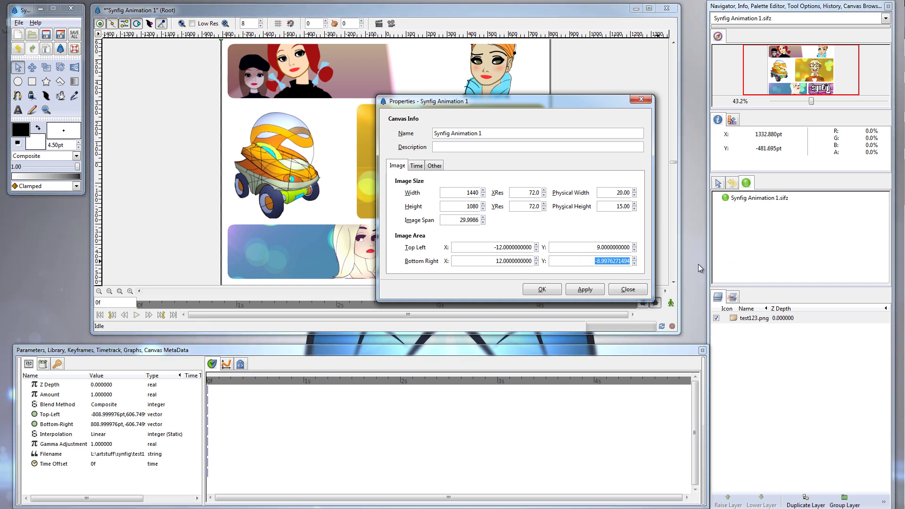
text(-9.0)
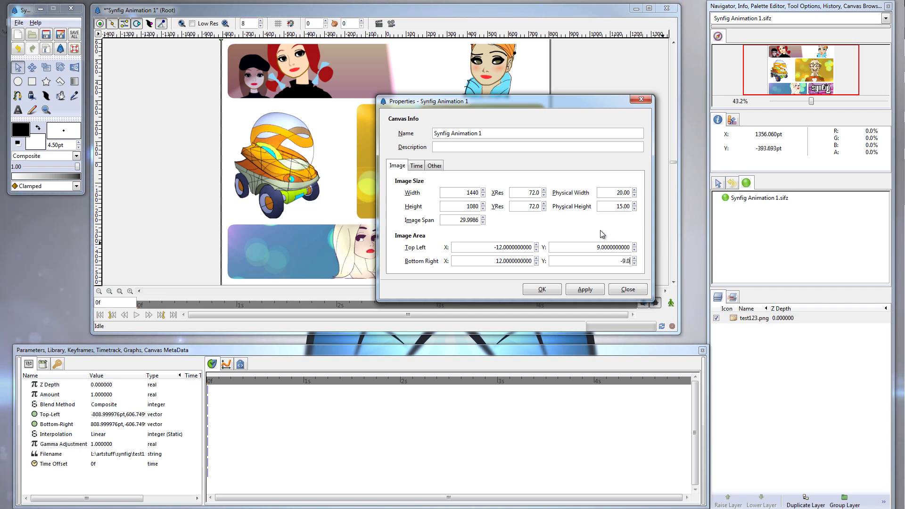
key(Tab)
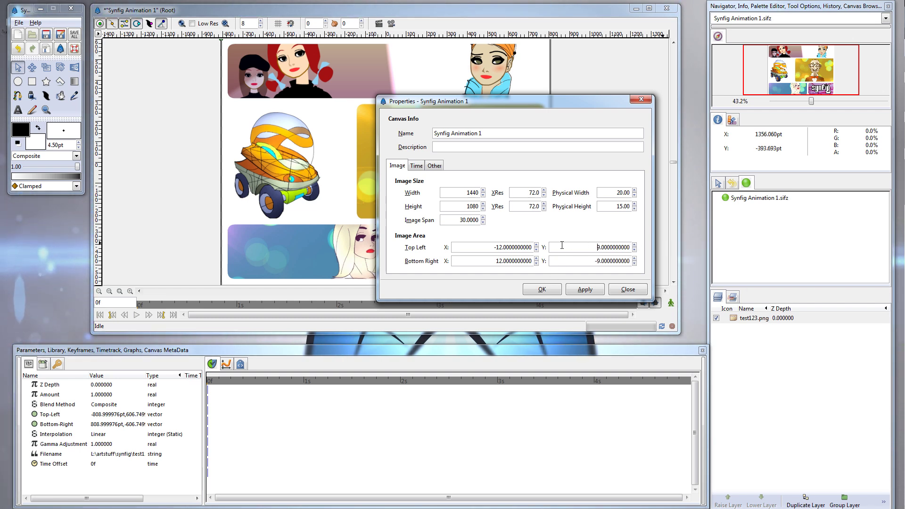
click(580, 290)
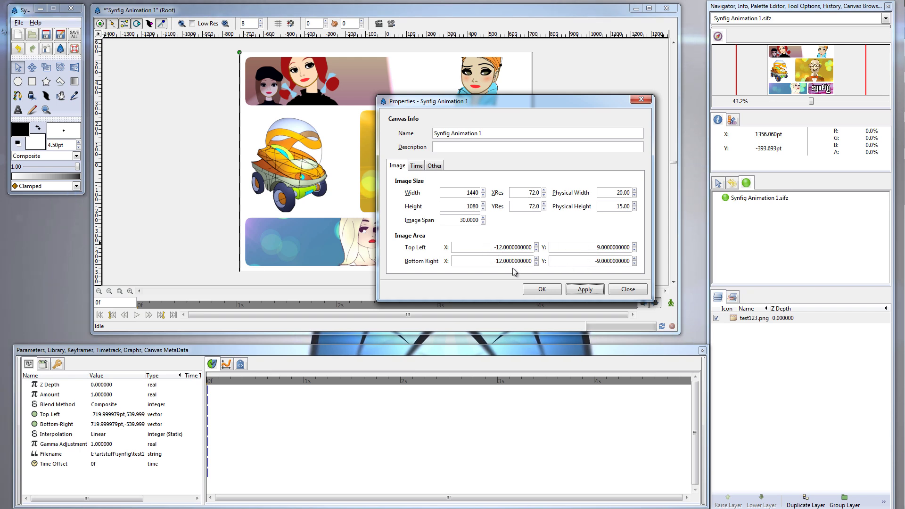
click(457, 222)
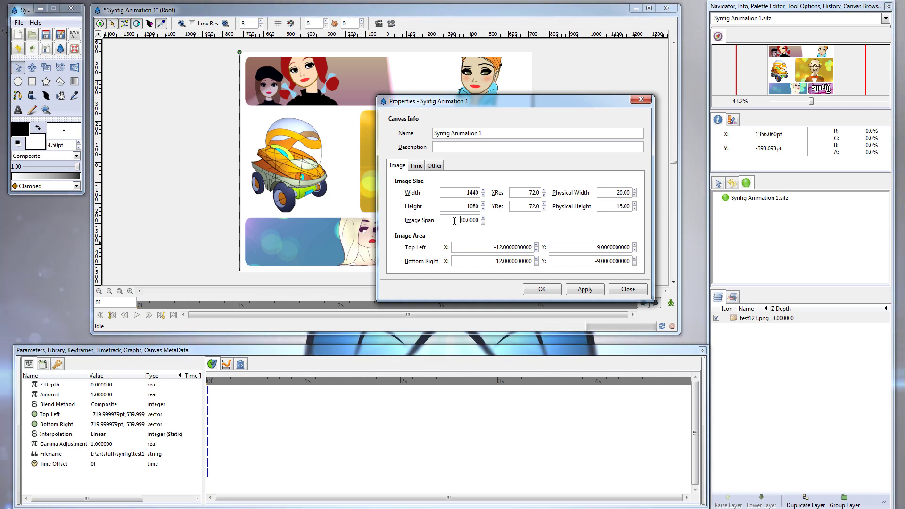
double_click(457, 221)
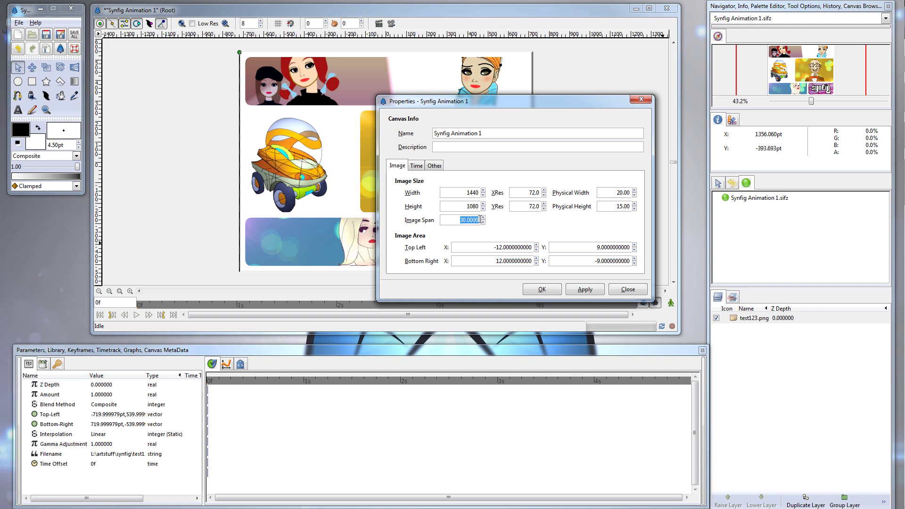
click(456, 220)
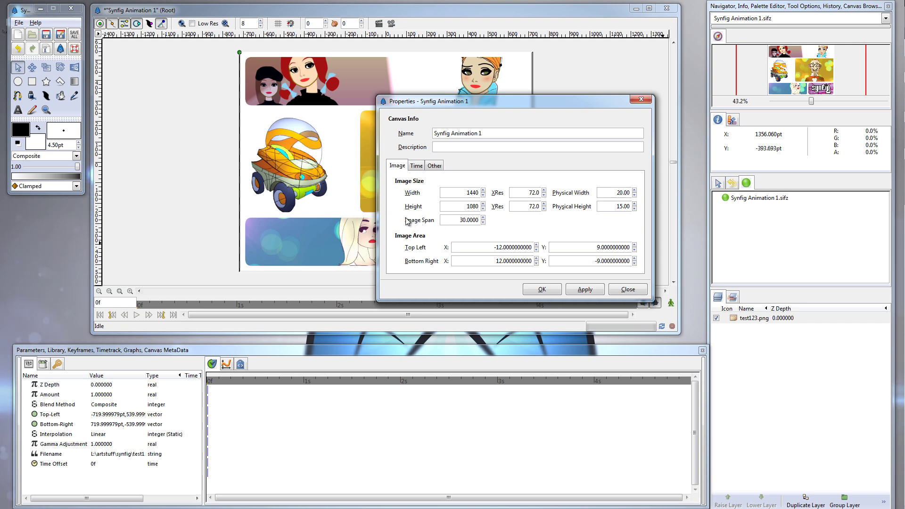
drag(498, 106, 127, 234)
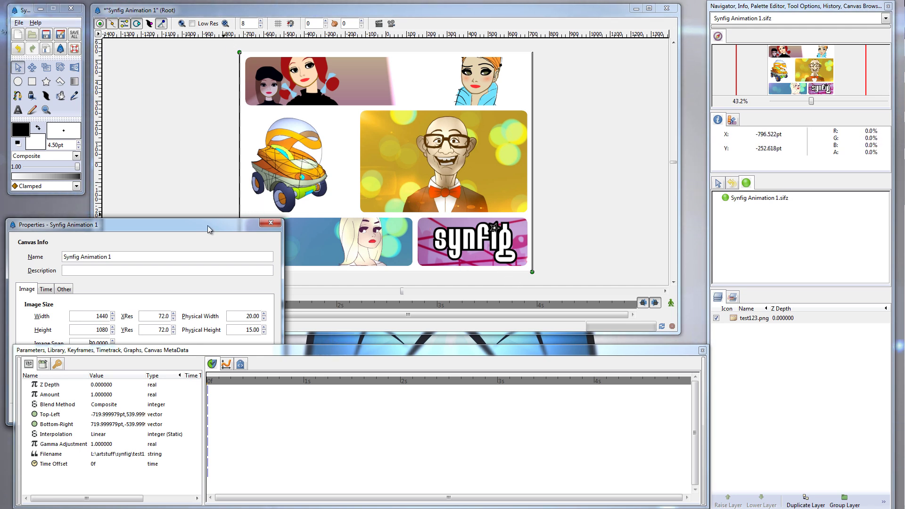
drag(208, 224, 348, 131)
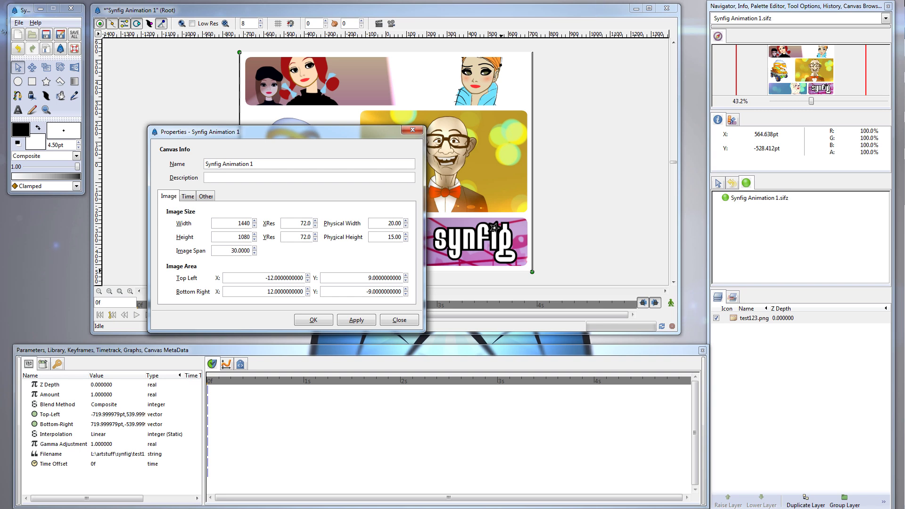
- Switch to Calculator and work out 24 divided by 4, multiplied by 300
key(alt+Tab)
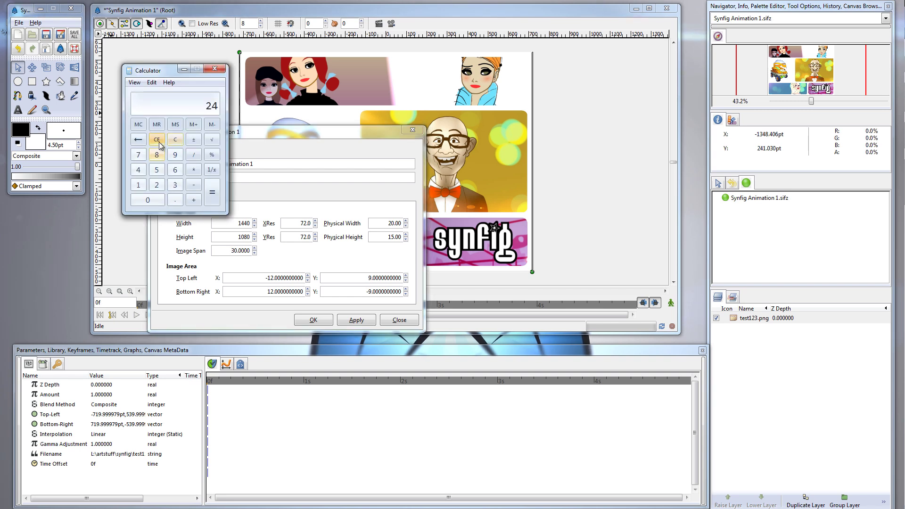
text(/4)
key(Return)
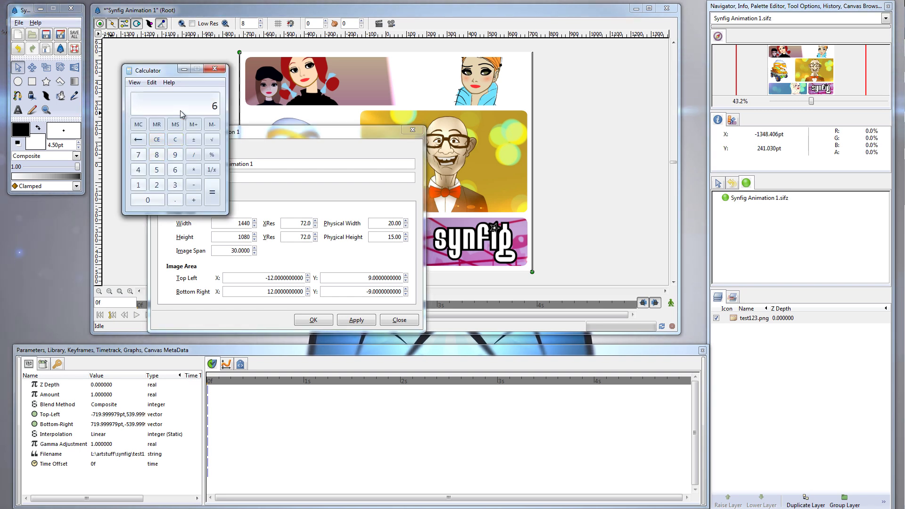
text(*300)
key(Return)
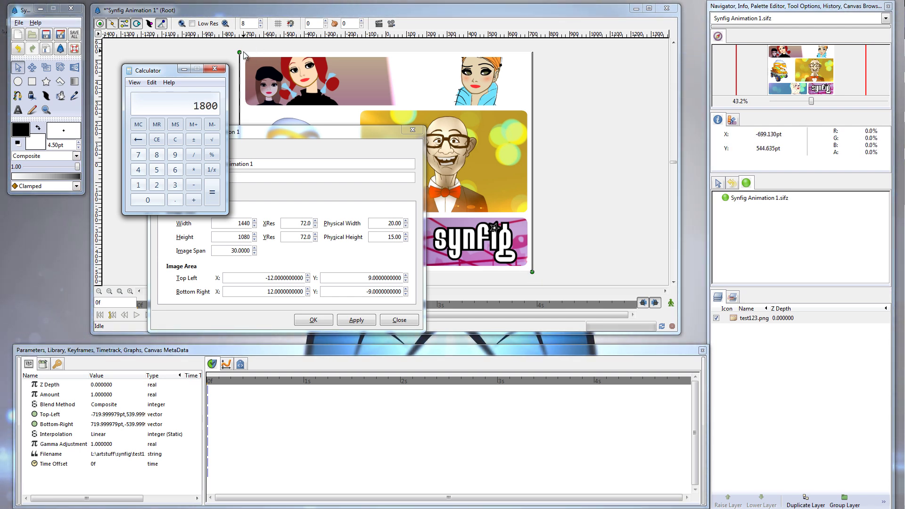
- Check the Synfig unit to pixel diagram in synfig6b.fla in Flash, and accept the canvas properties back in Synfig
drag(315, 131, 293, 321)
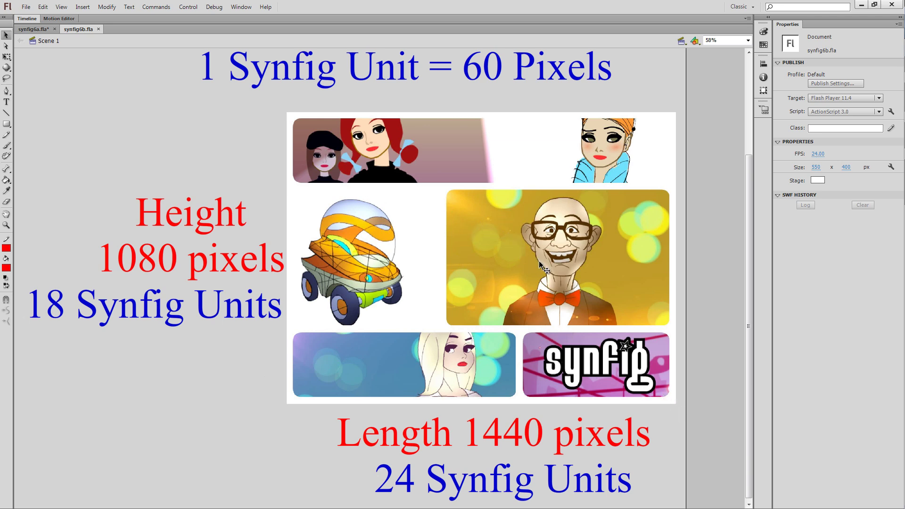
click(861, 5)
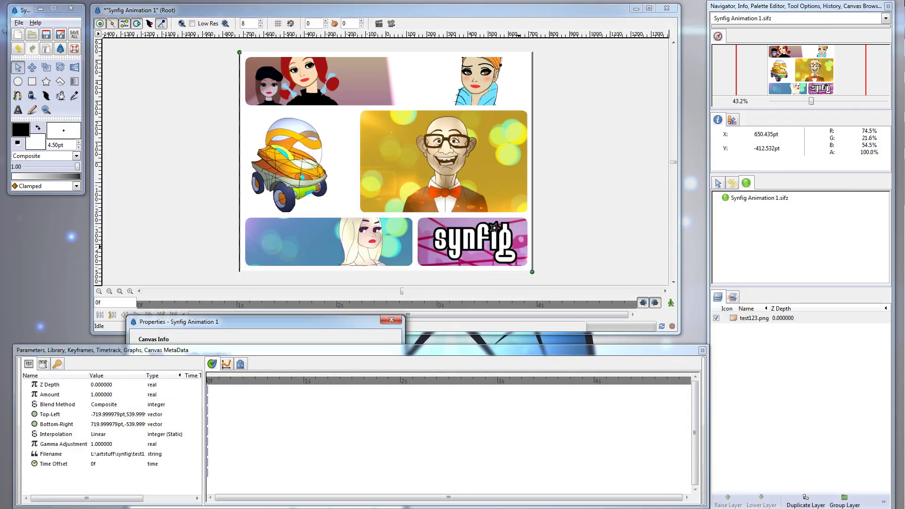
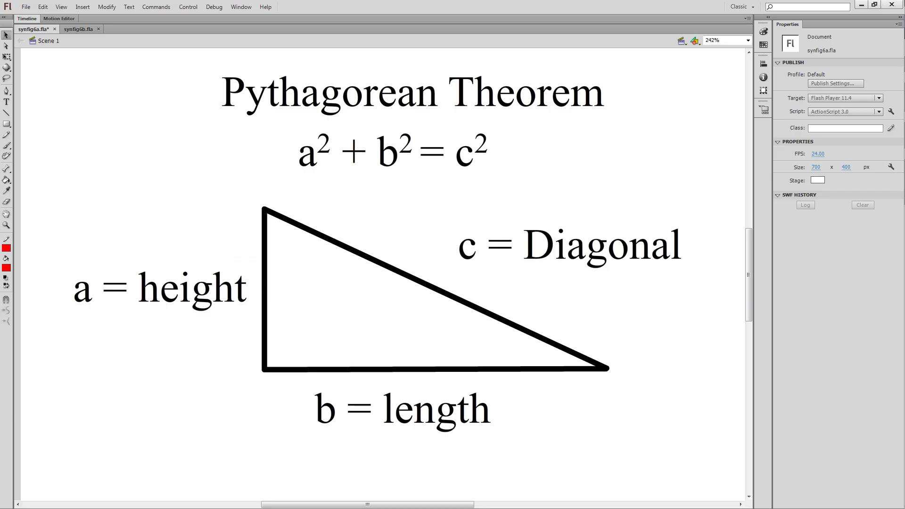
click(79, 29)
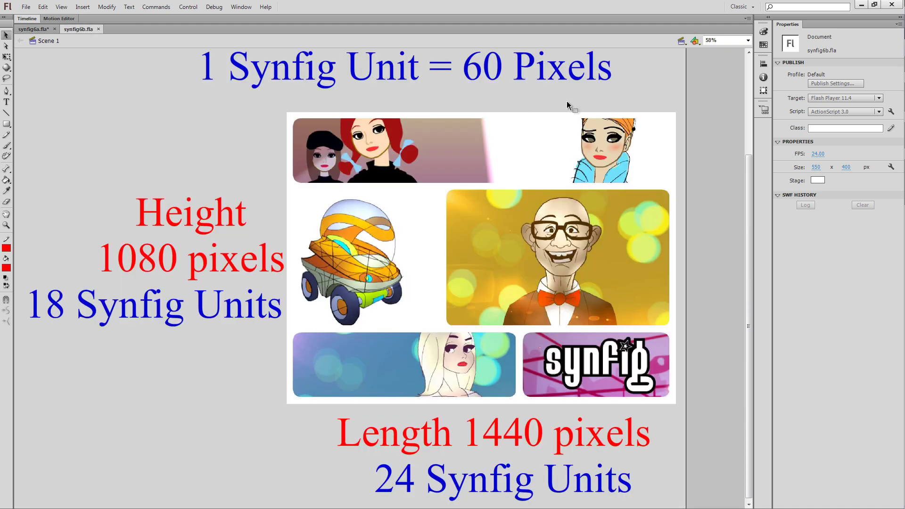
click(861, 7)
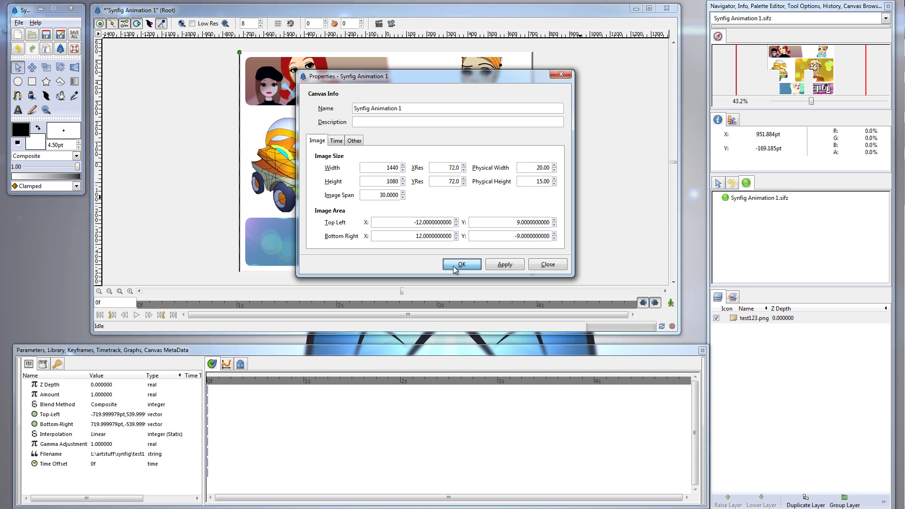
click(455, 269)
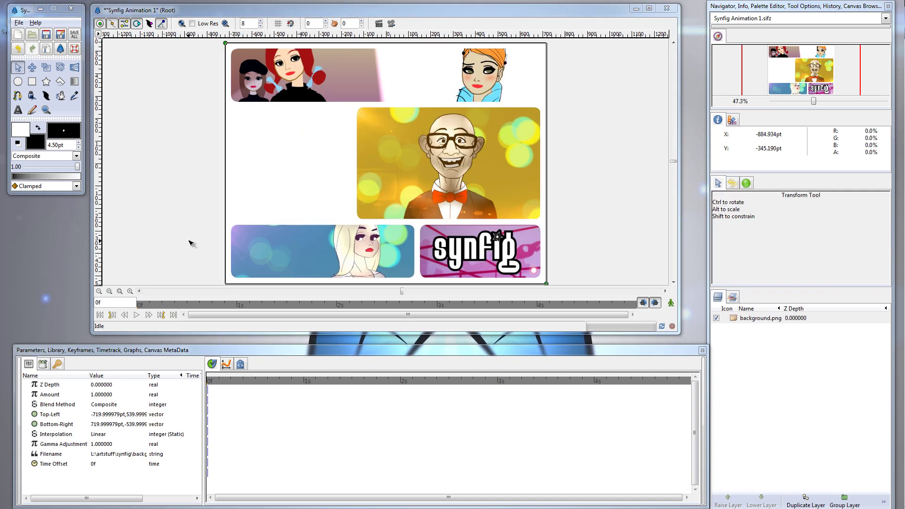
- Import the image bluecar.png from the synfig folder into the canvas
click(400, 155)
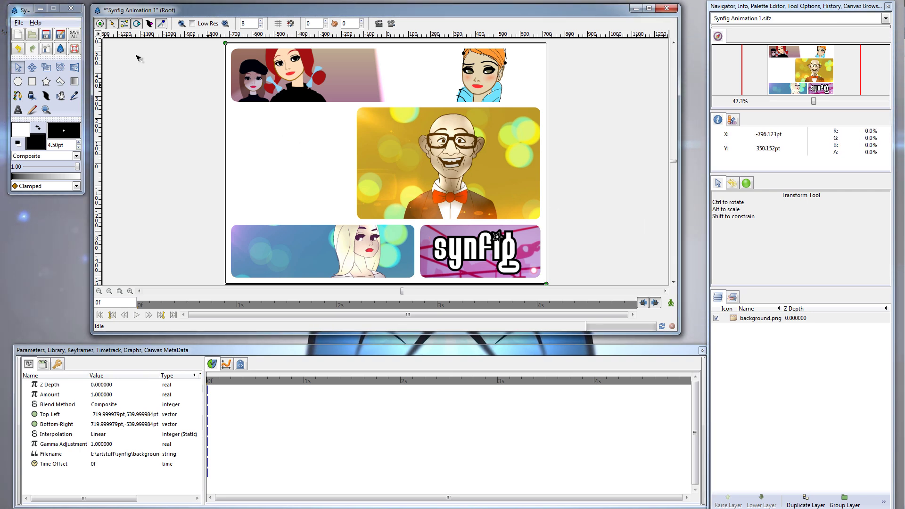
click(99, 34)
mouse_move(120, 42)
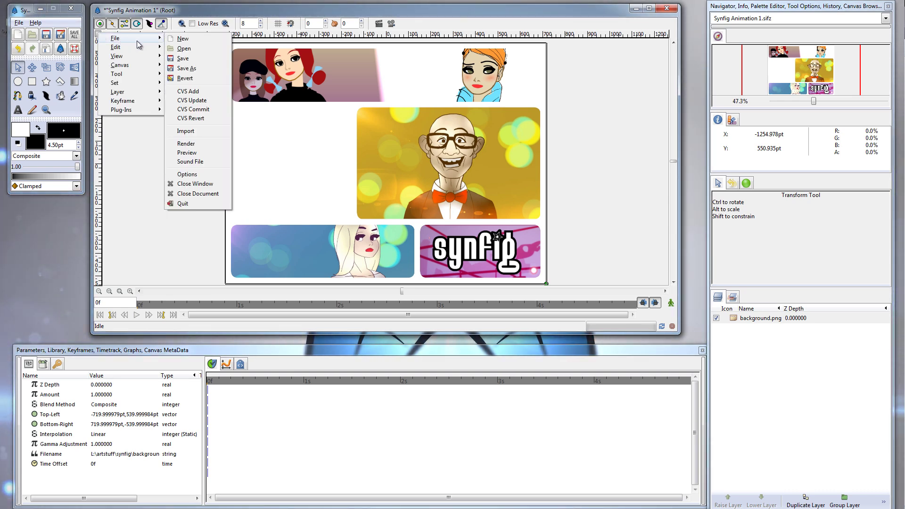
click(187, 130)
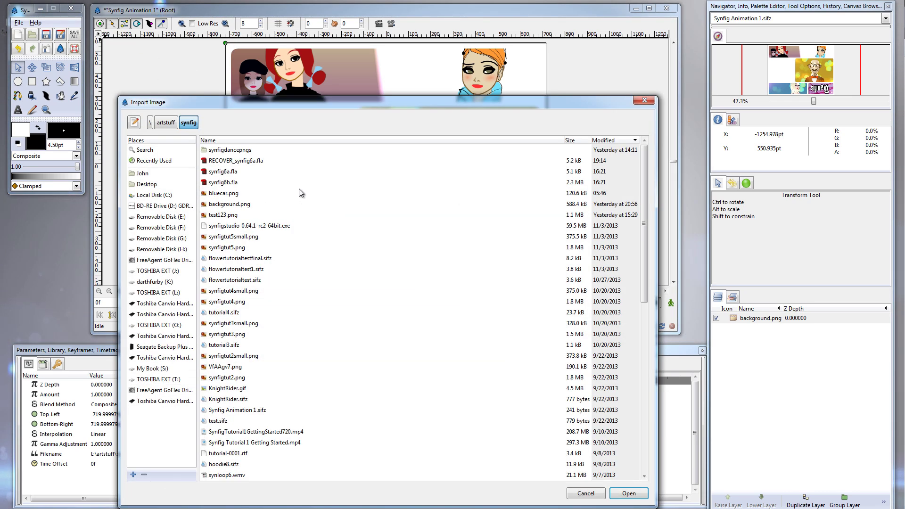
double_click(304, 194)
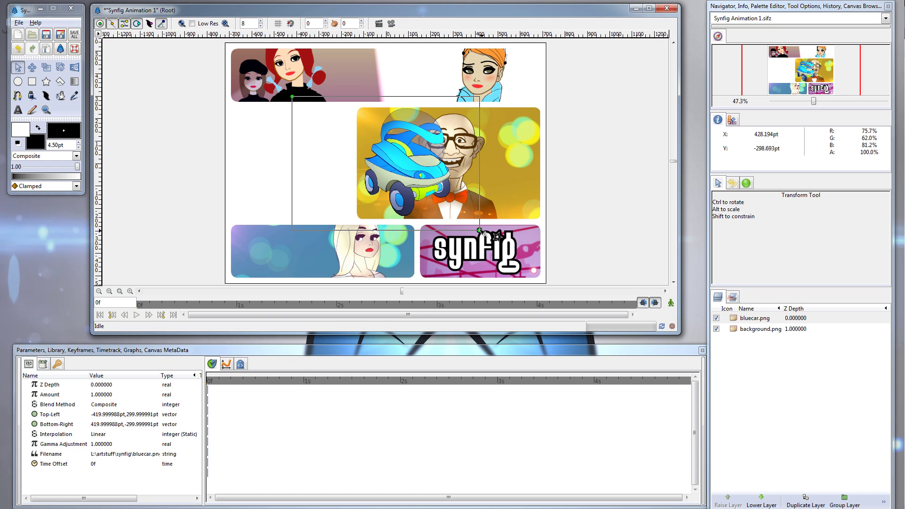
- Move the blue car image into the empty white area beside the bald man's panel, its top-left corner at about -858 pt, 295 pt
drag(480, 231, 410, 262)
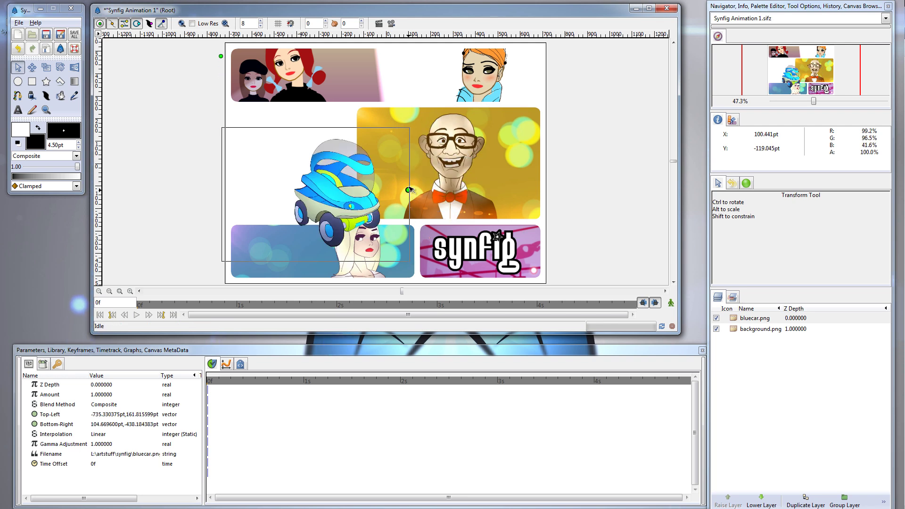
drag(409, 188, 409, 190)
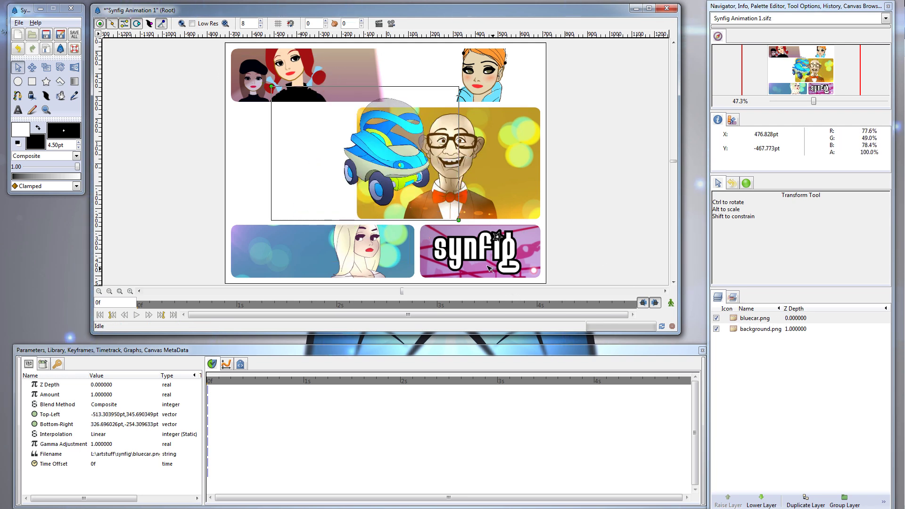
drag(364, 224, 363, 223)
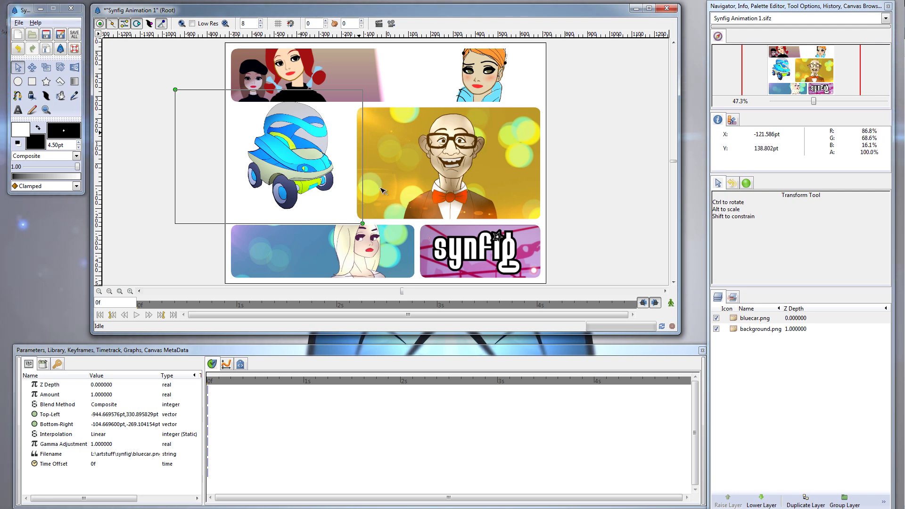
drag(363, 223, 384, 233)
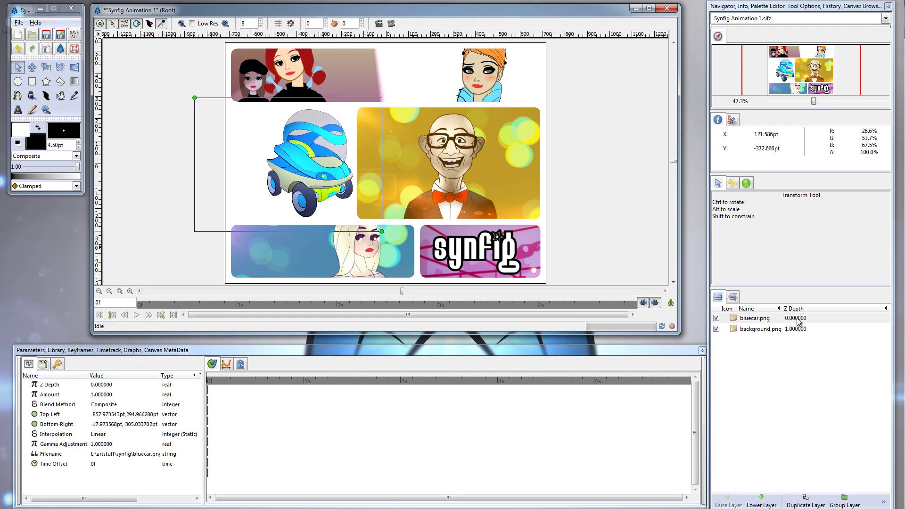
- Lower the bluecar.png layer beneath background.png and raise it back above it
click(806, 319)
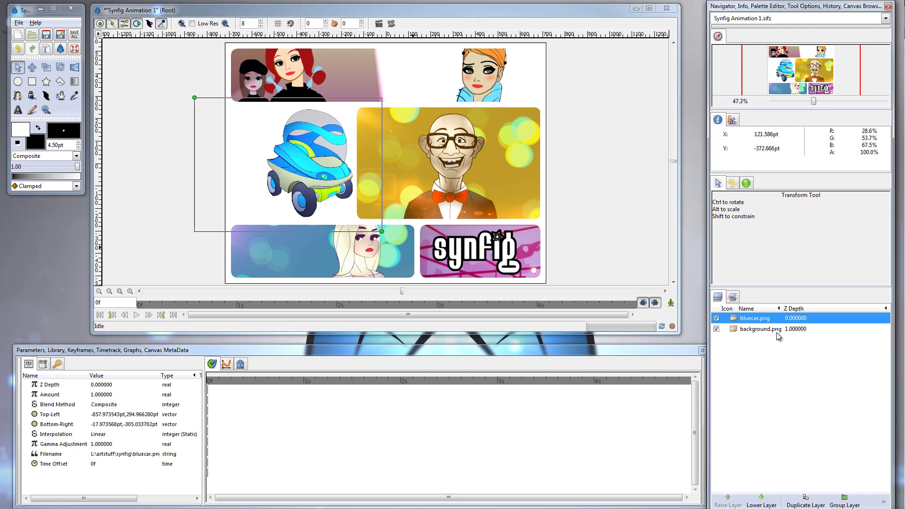
click(762, 502)
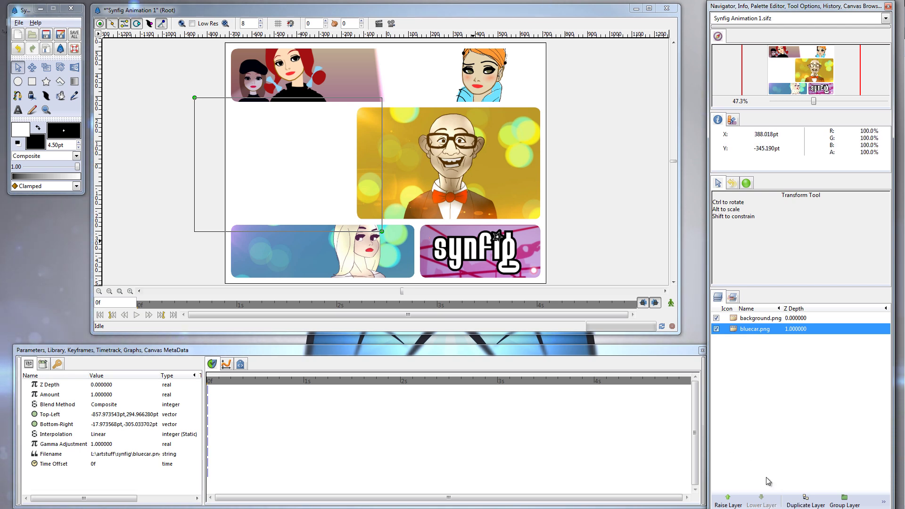
click(727, 502)
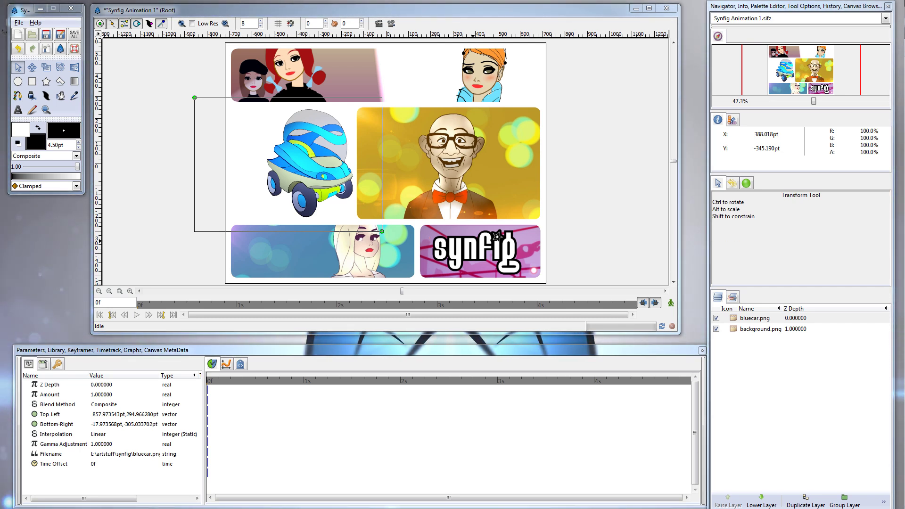
- Select both corner handles of the blue car image and move it so its top-left corner is at about -902 pt, 303 pt
drag(175, 88, 424, 258)
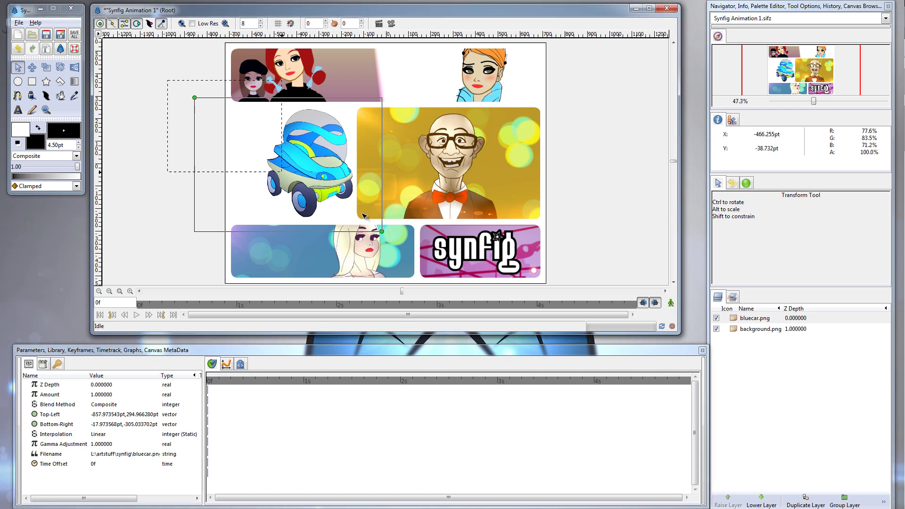
drag(383, 232, 373, 231)
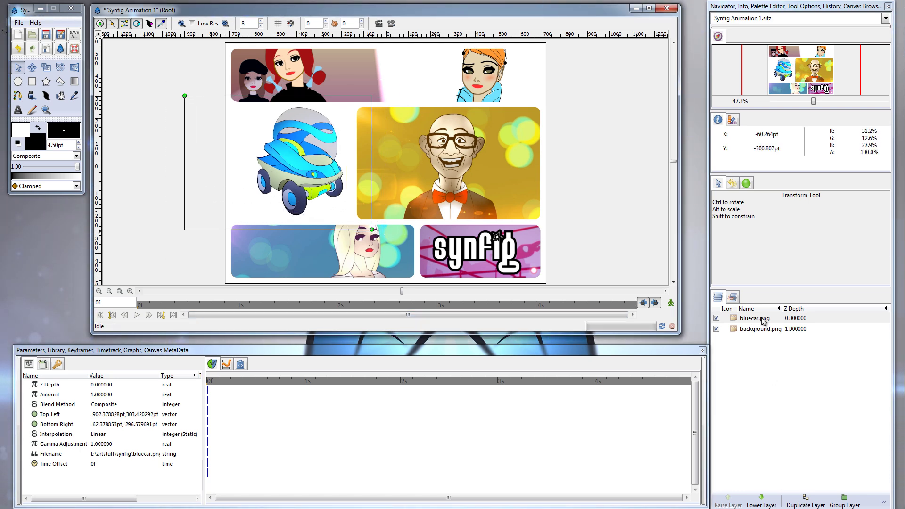
double_click(803, 318)
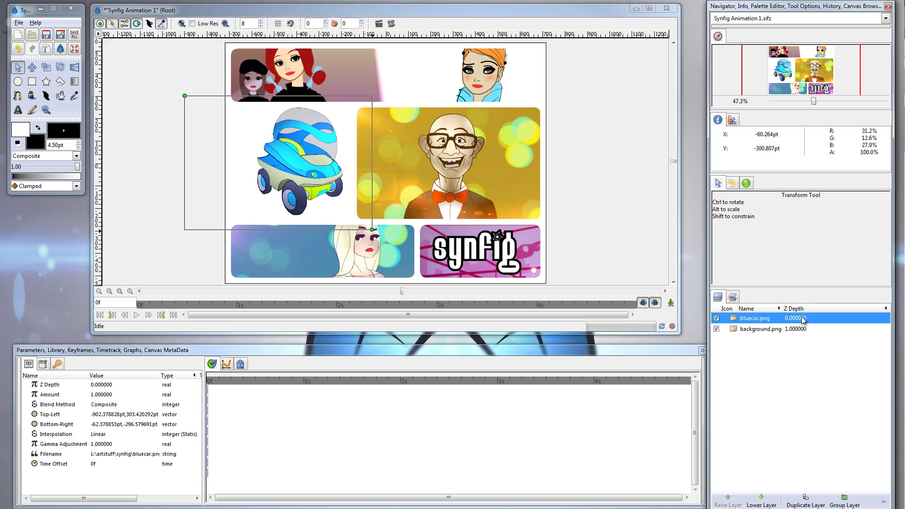
right_click(804, 319)
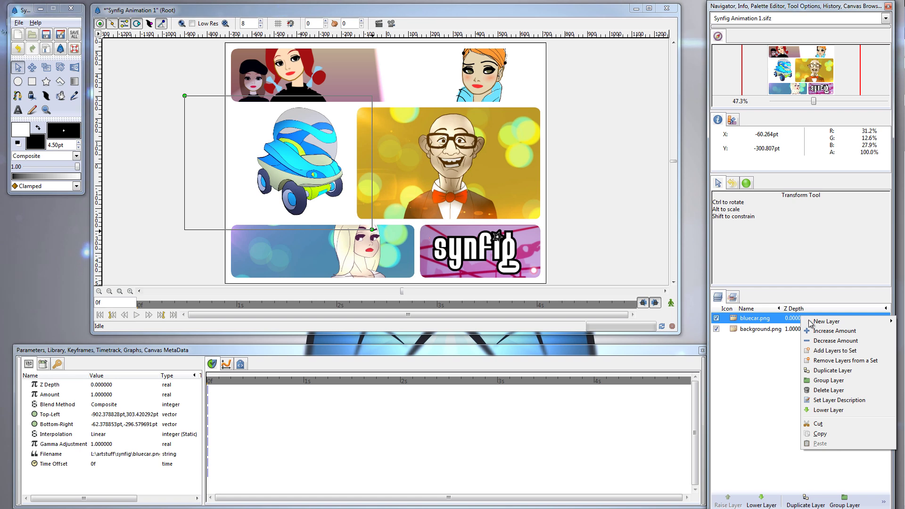
mouse_move(807, 321)
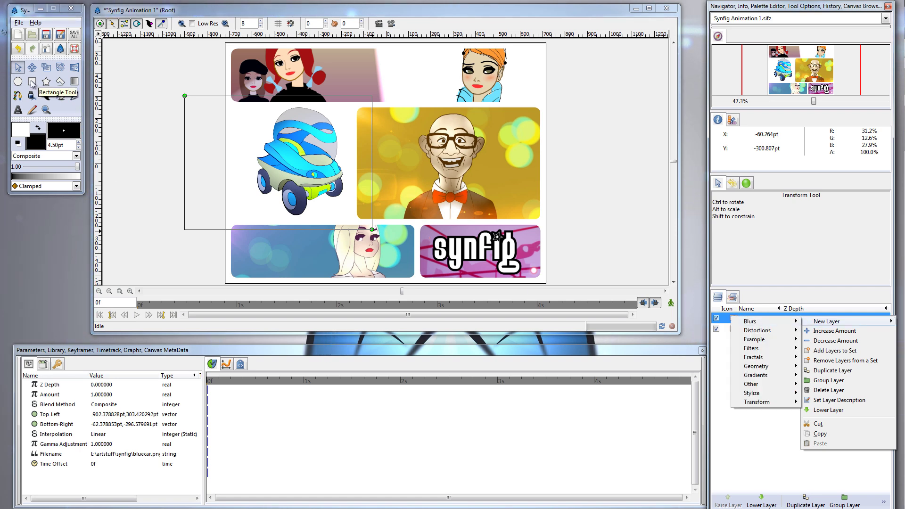
click(32, 84)
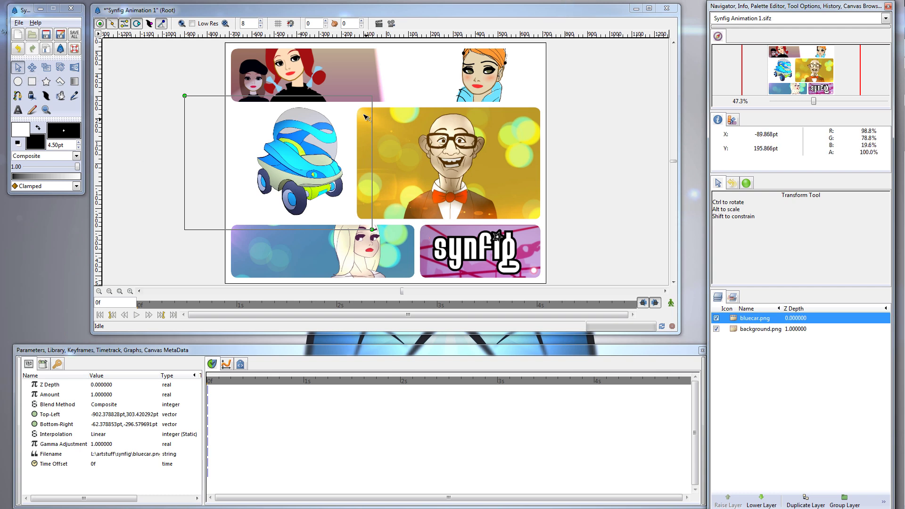
- Draw a black filled rectangle region over the bald man's panel, from about -130 pt, 250 pt to 690 pt, -250 pt
click(38, 85)
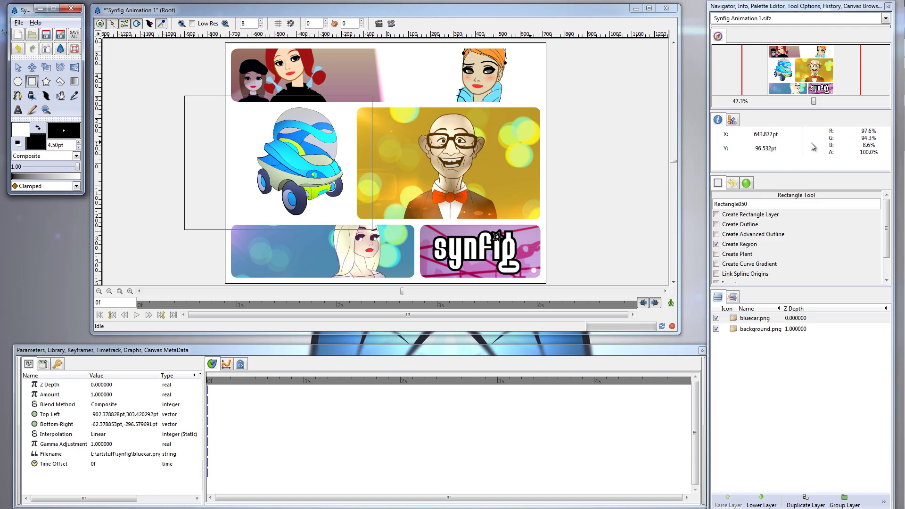
drag(814, 103, 822, 101)
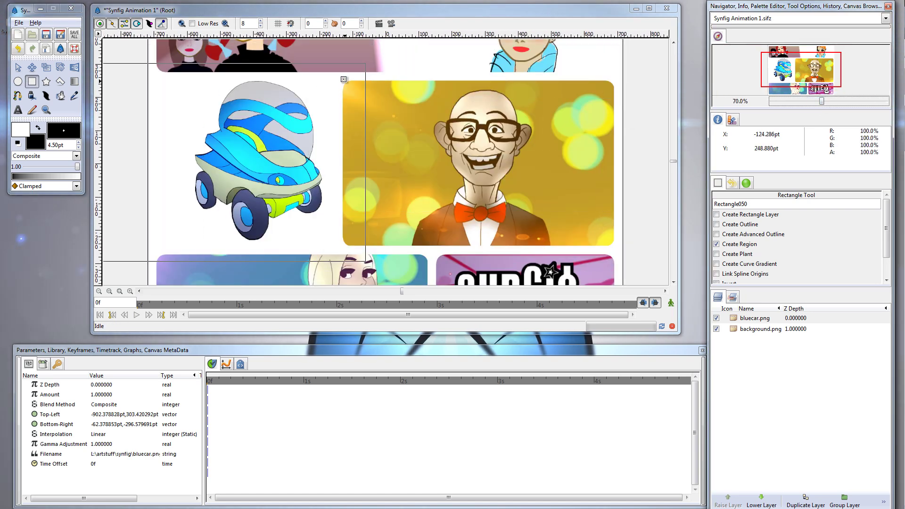
drag(342, 80, 612, 247)
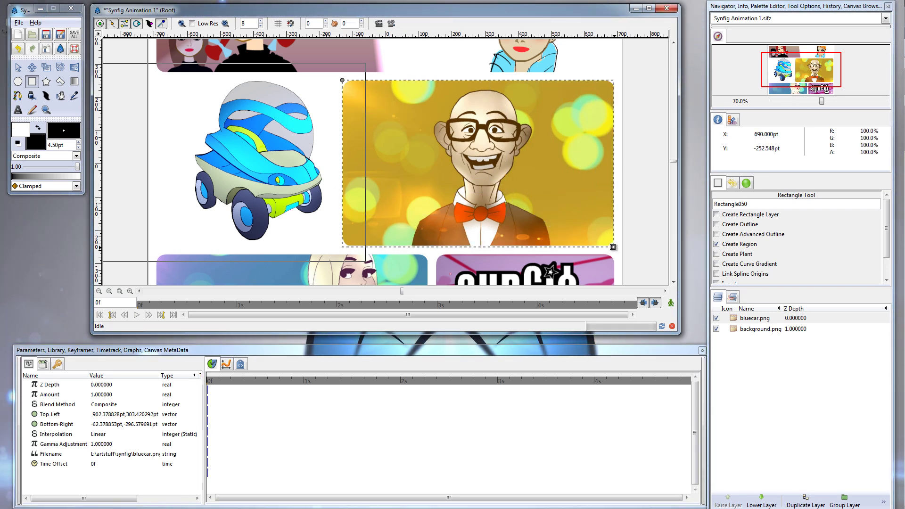
drag(614, 247, 614, 246)
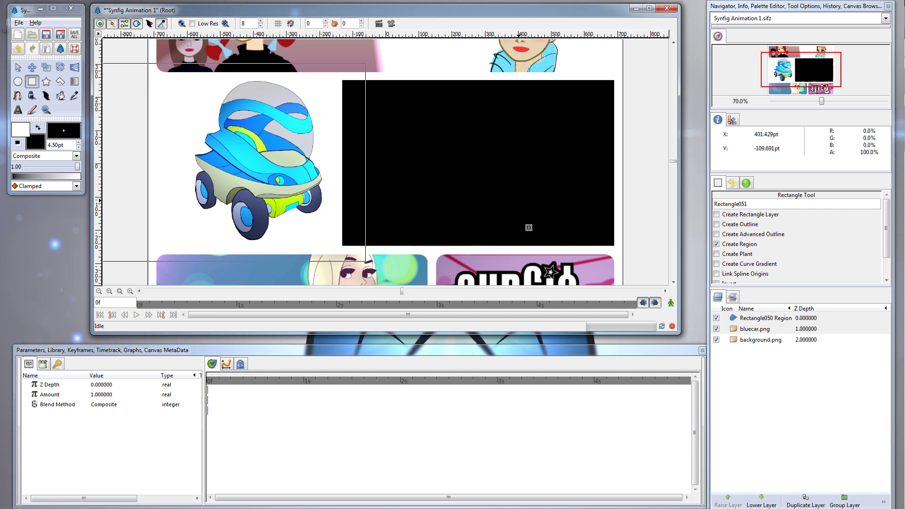
- Select the black rectangle region with the Transform tool and insert one extra vertex on its outline near each of its four corners
double_click(764, 319)
key(Return)
key(alt+a)
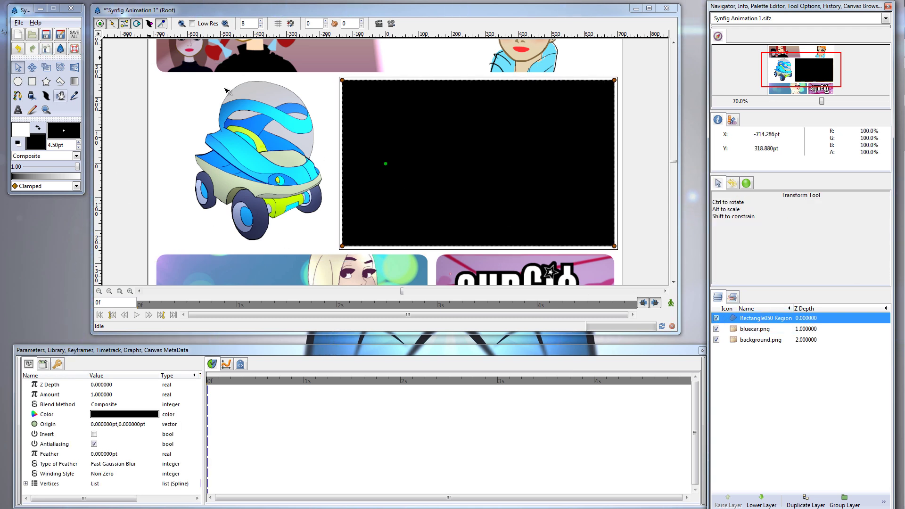
right_click(355, 83)
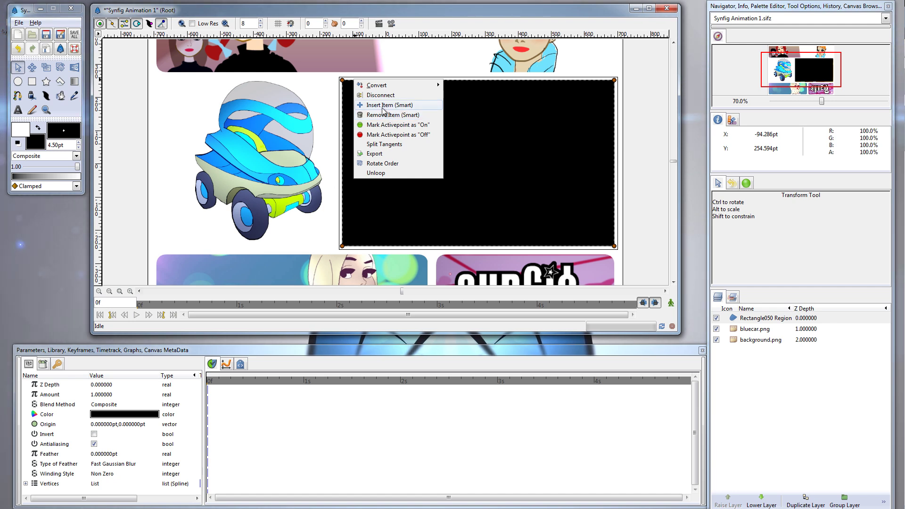
click(382, 105)
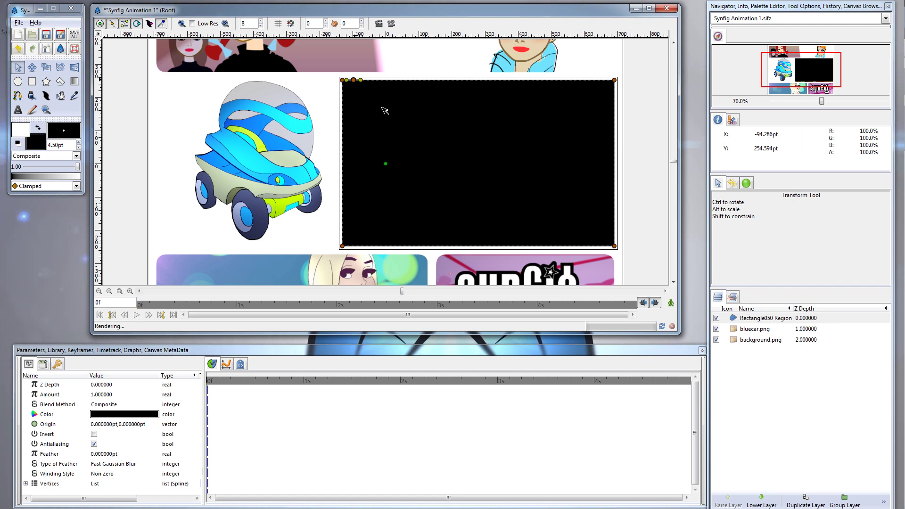
right_click(616, 90)
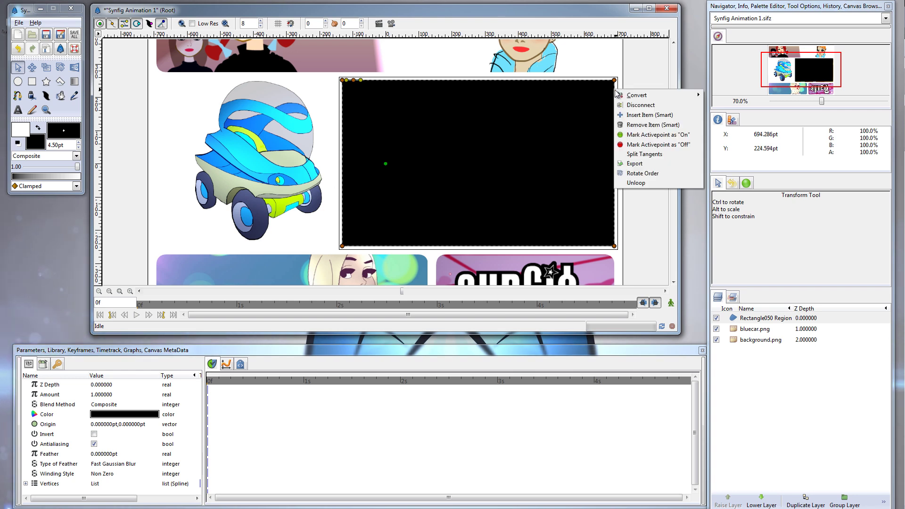
click(646, 116)
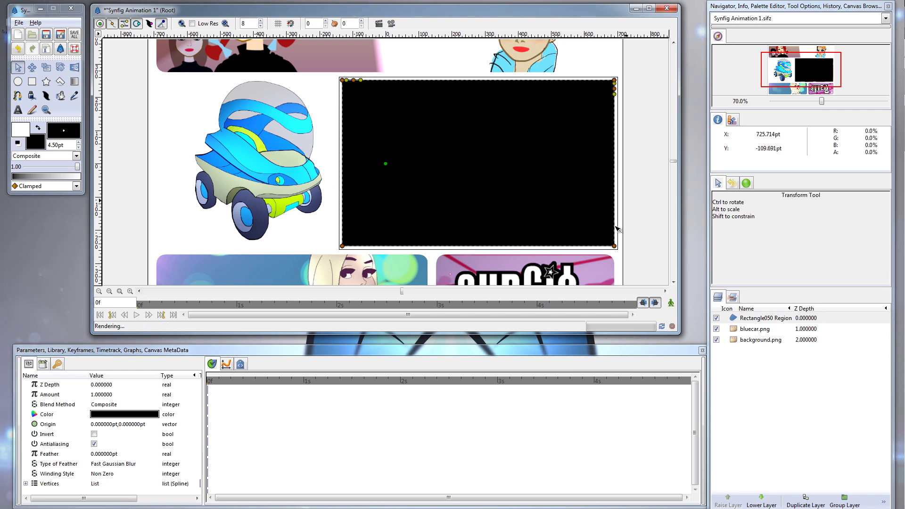
right_click(605, 249)
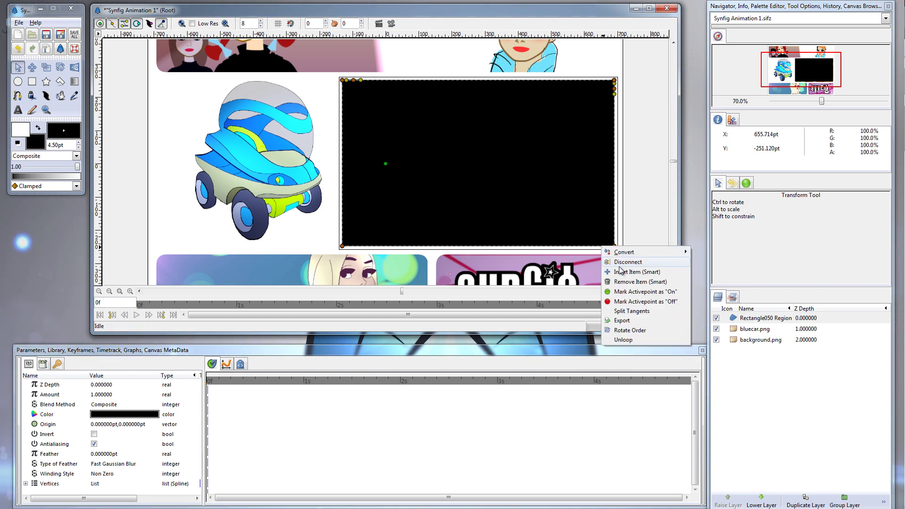
click(634, 272)
right_click(342, 236)
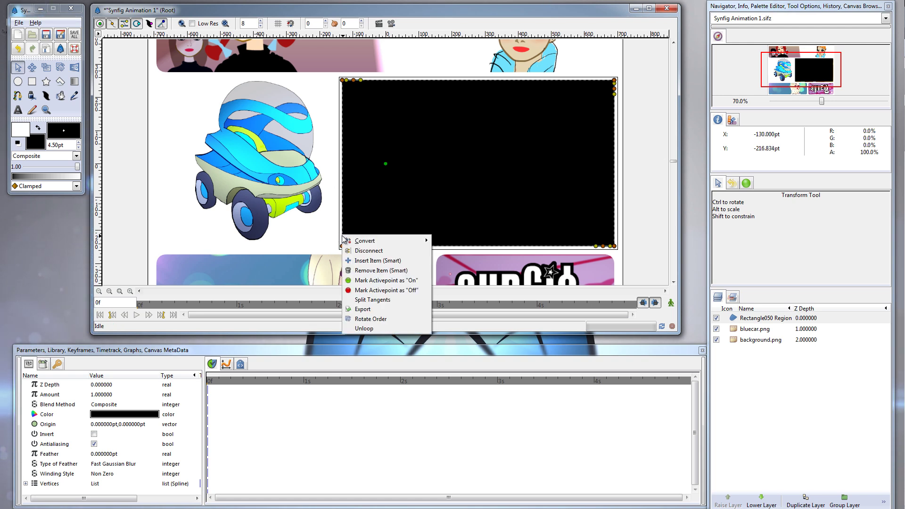
click(372, 261)
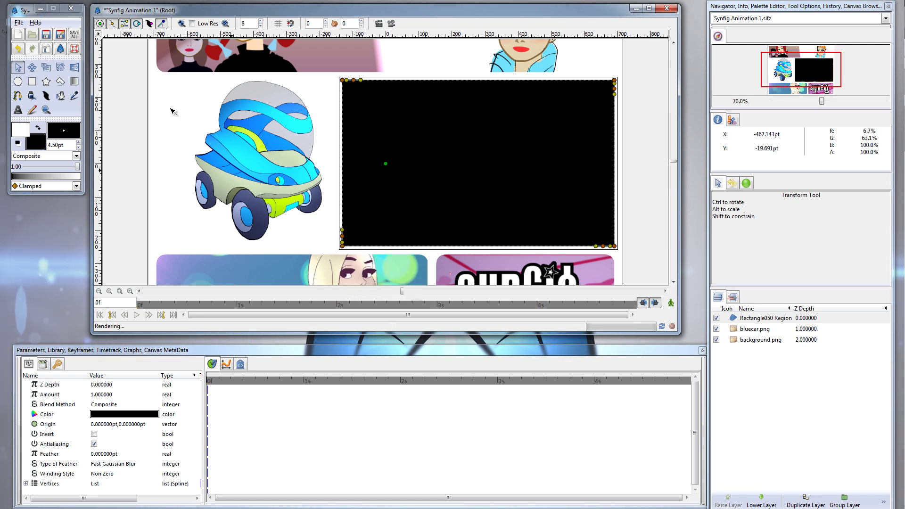
- Hide the tangent handles and the black rectangle layer so the panel beneath can be traced
click(100, 24)
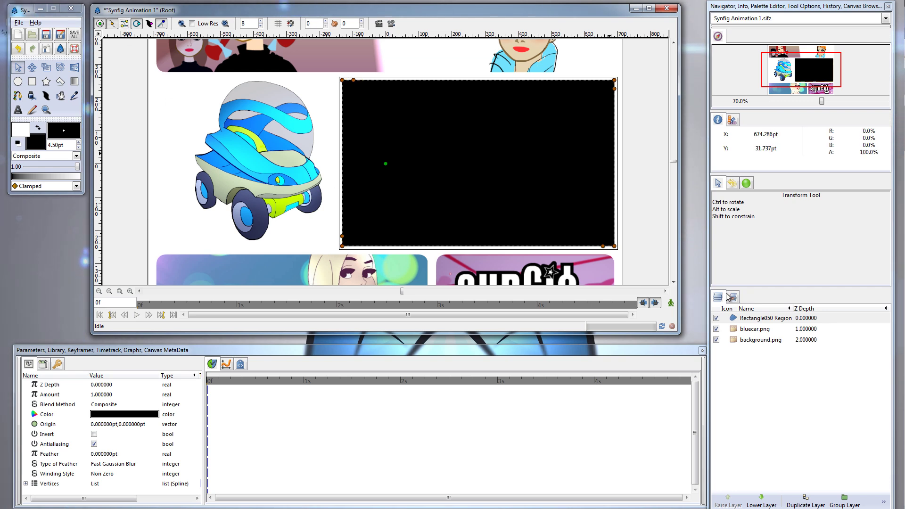
click(819, 318)
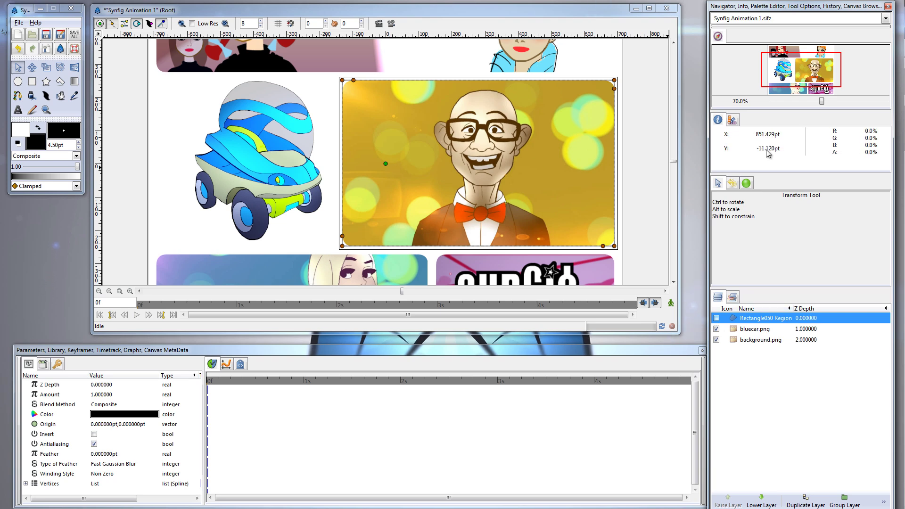
- Move the rectangle's two left corner vertices along its edges to where the panel's rounded corners begin
drag(823, 102, 836, 102)
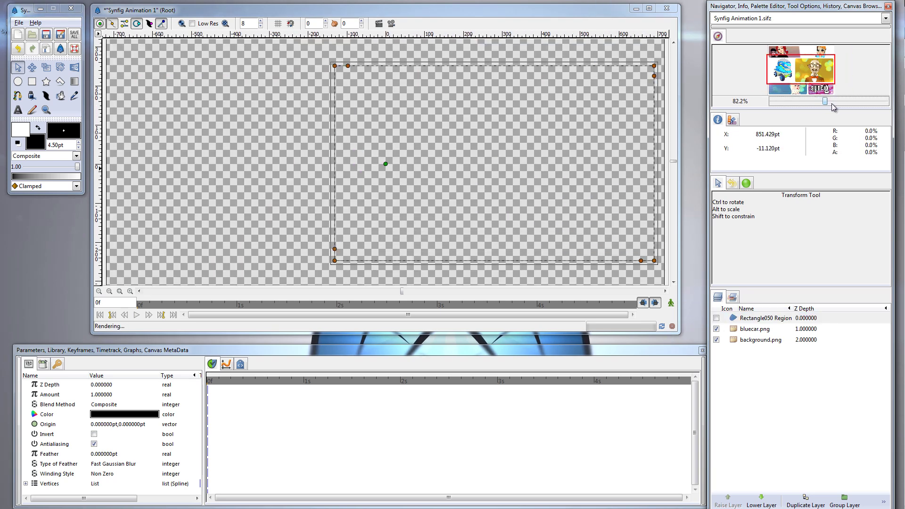
scroll(367, 192, up, 5)
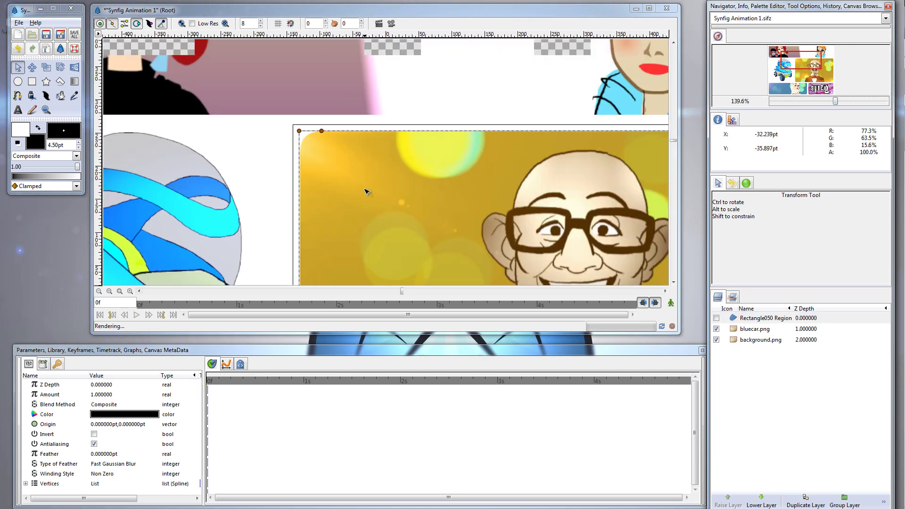
drag(299, 131, 301, 153)
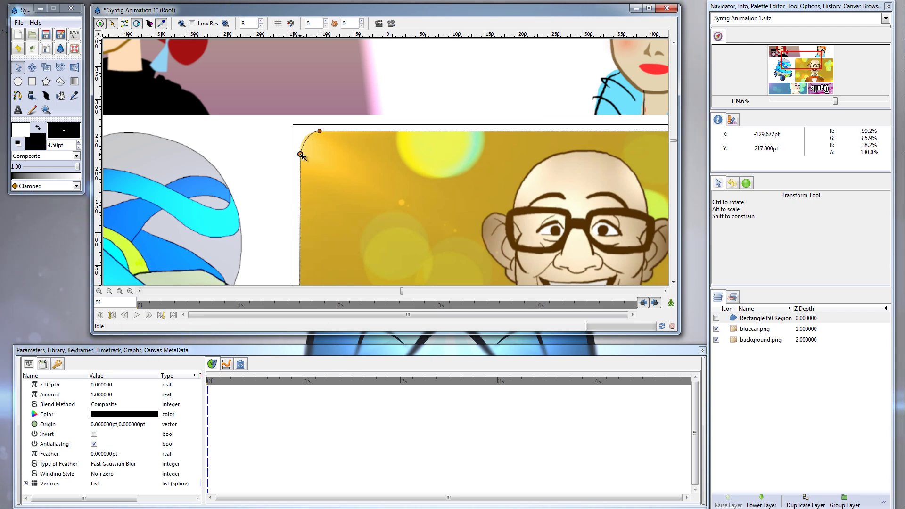
scroll(327, 173, down, 5)
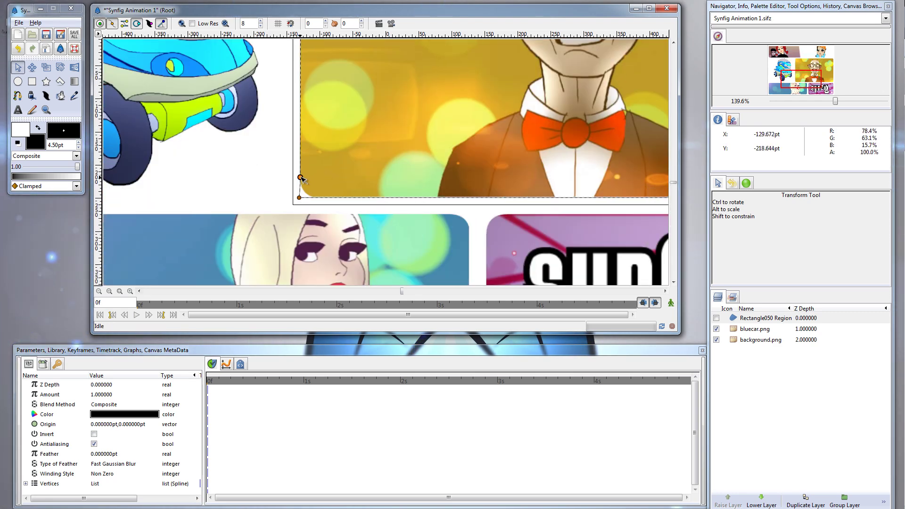
drag(299, 197, 317, 198)
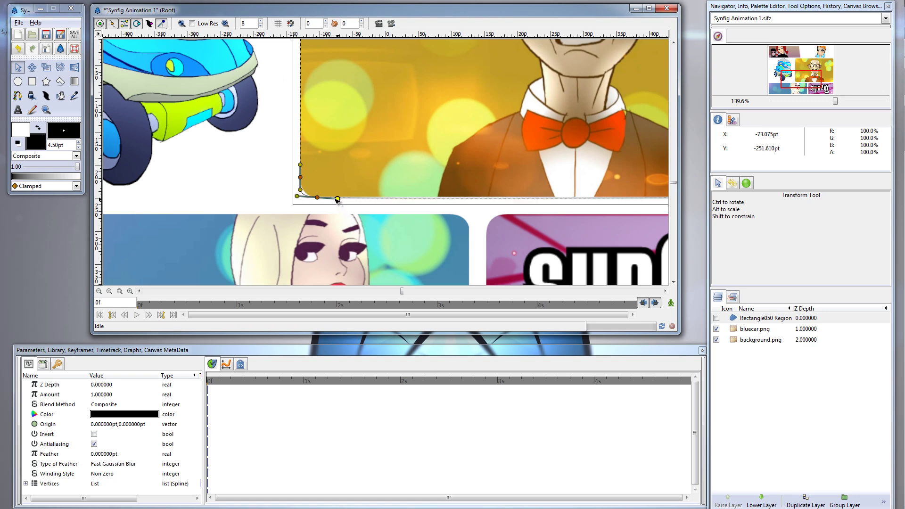
- Adjust the vertex tangents at the rectangle's lower-left and upper-left corners to follow the panel's rounded corners
drag(333, 200, 330, 199)
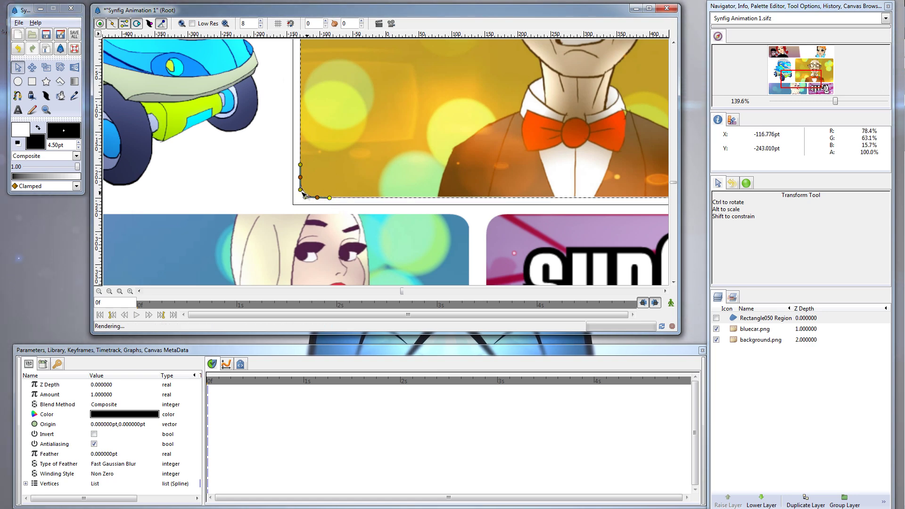
scroll(283, 177, up, 3)
scroll(283, 177, up, 3)
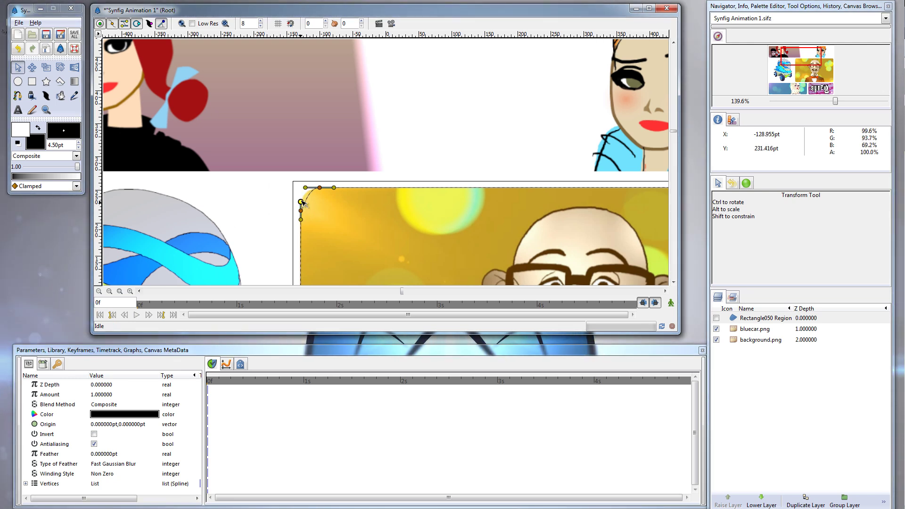
drag(301, 210, 301, 224)
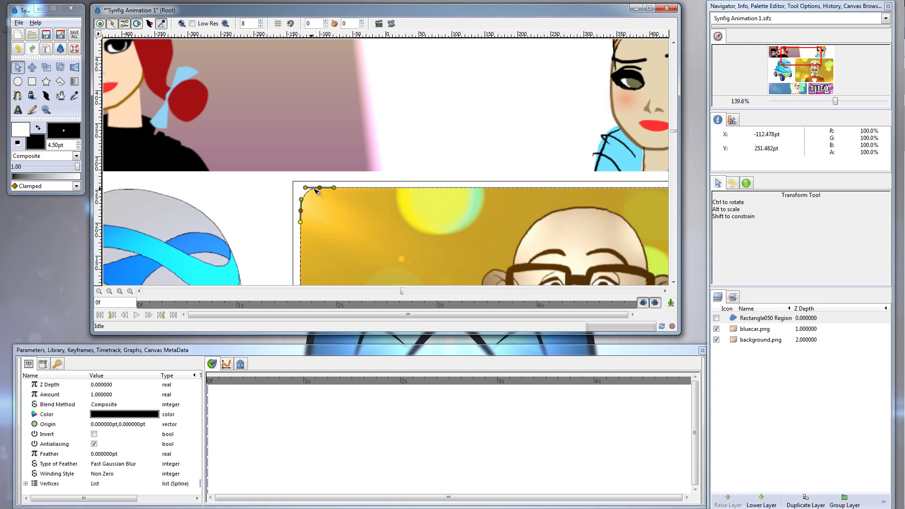
- Show the black rectangle layer again, check its rounded left corners, and select that layer
scroll(360, 203, down, 5)
scroll(360, 208, down, 2)
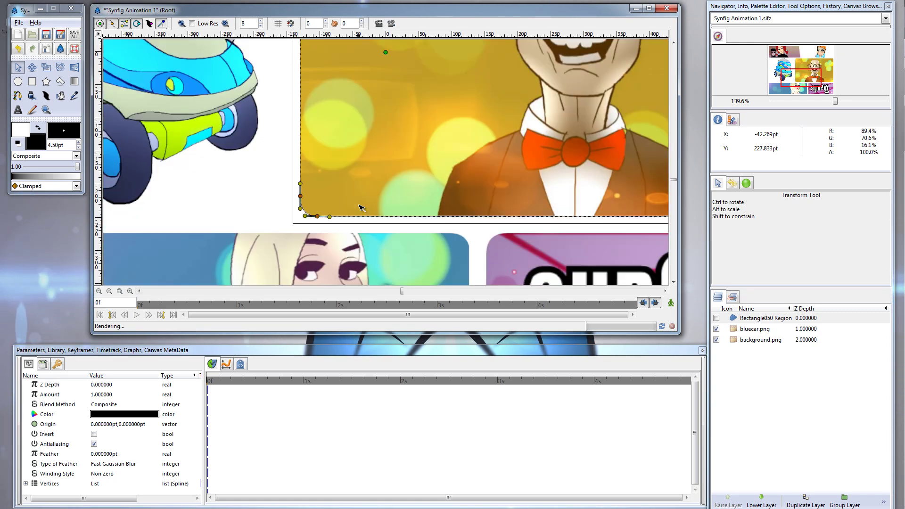
scroll(403, 210, up, 2)
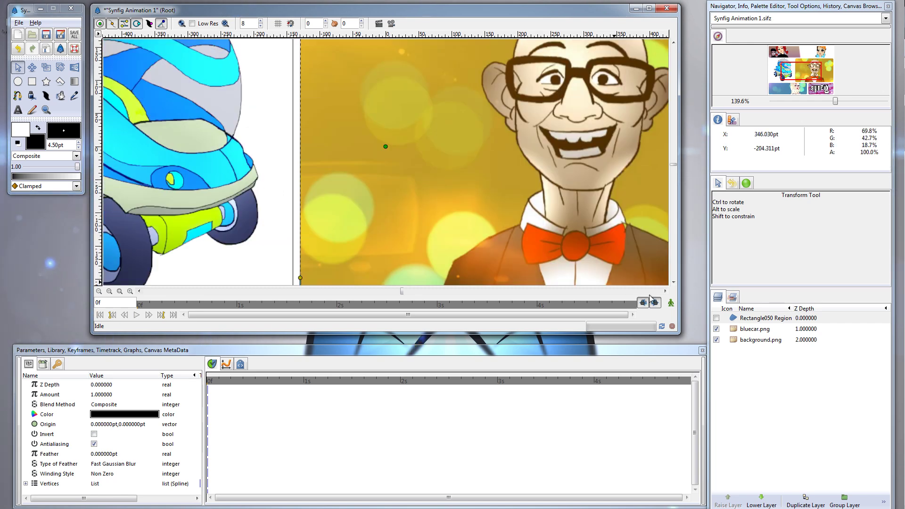
click(716, 317)
scroll(370, 223, up, 3)
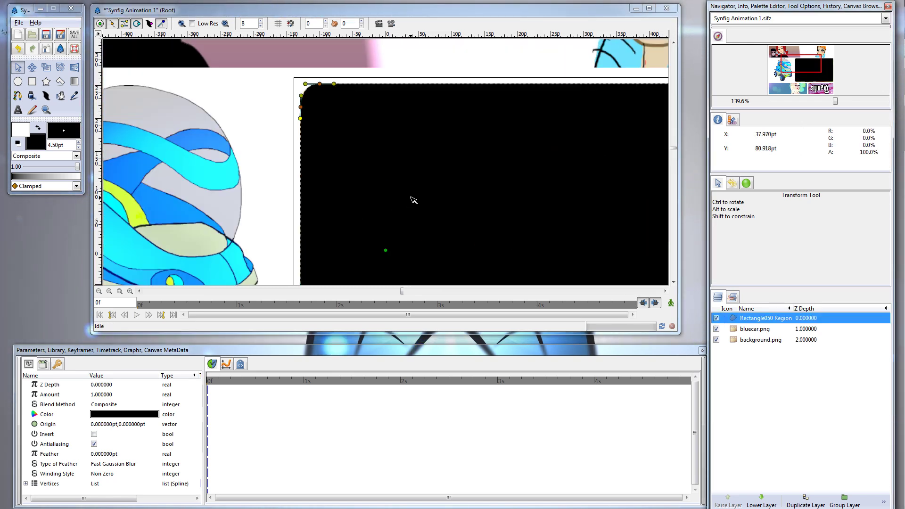
scroll(413, 200, down, 2)
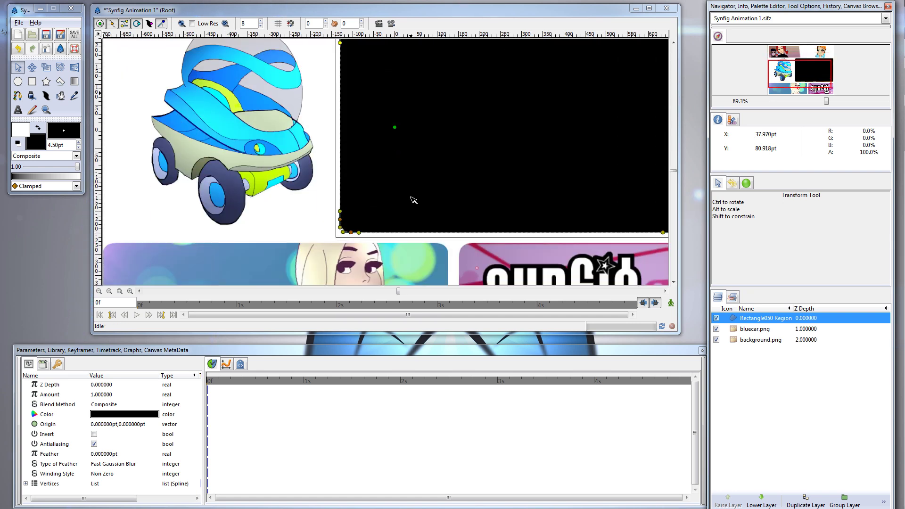
scroll(413, 201, up, 1)
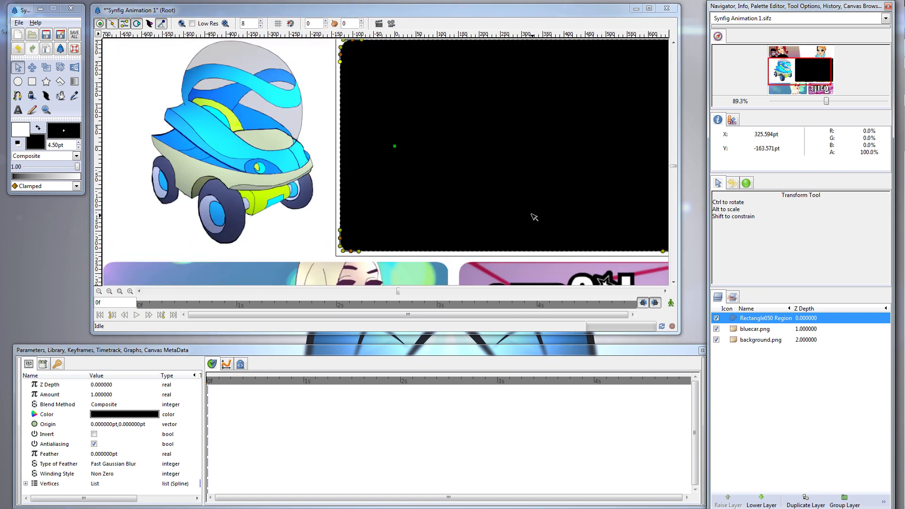
scroll(534, 217, up, 1)
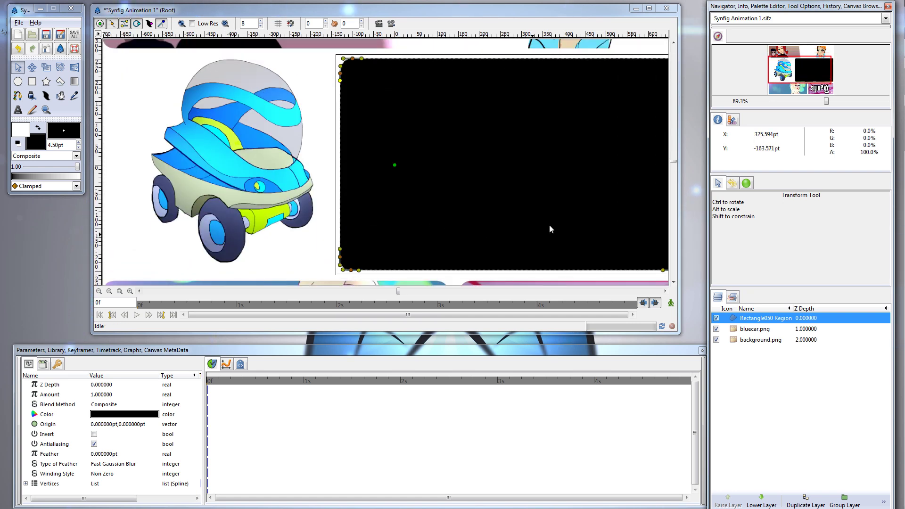
double_click(768, 317)
click(807, 318)
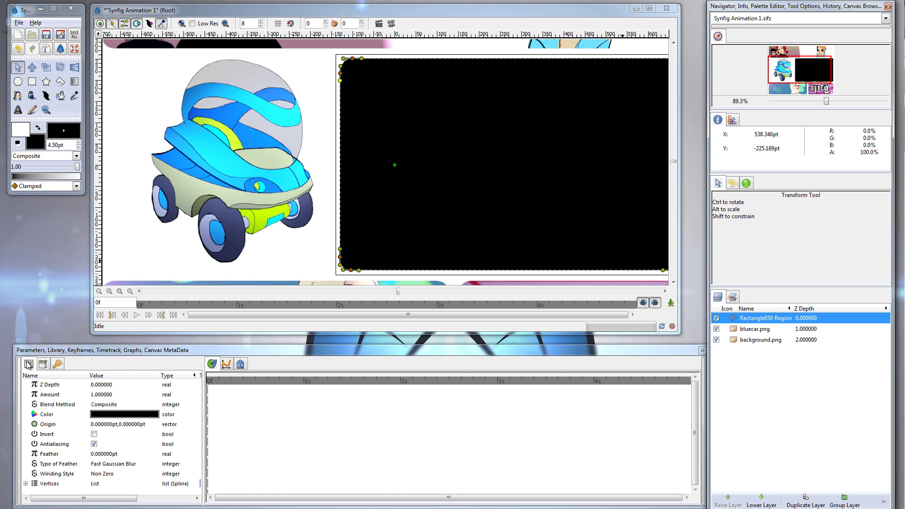
- Set the blend method of the black rectangle region layer to Alpha Over
click(109, 407)
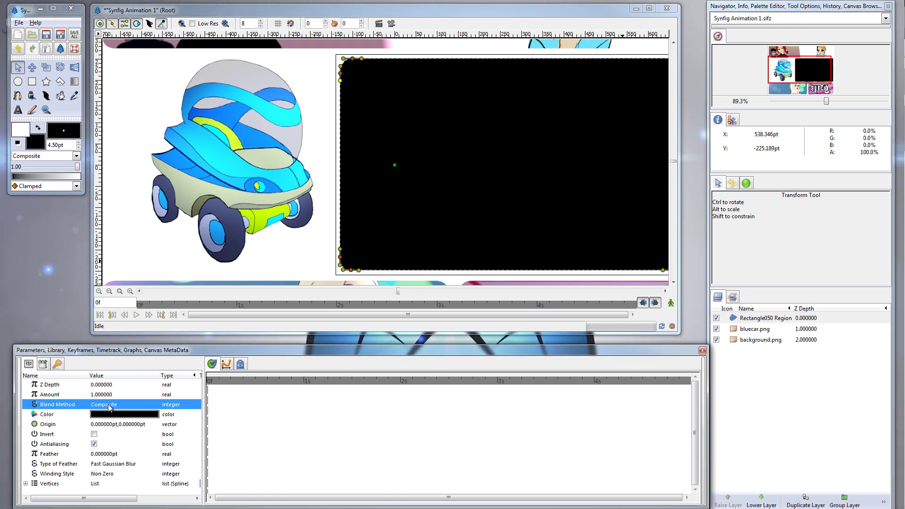
click(109, 406)
click(155, 405)
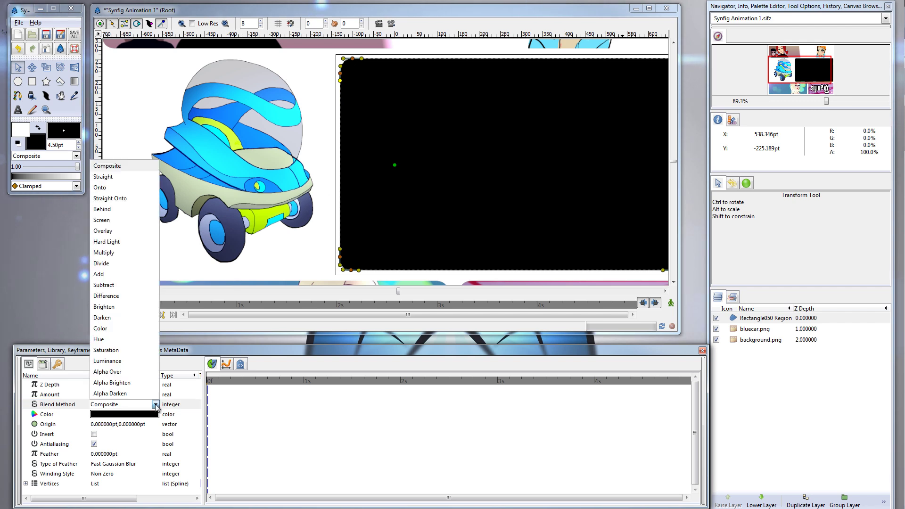
click(107, 371)
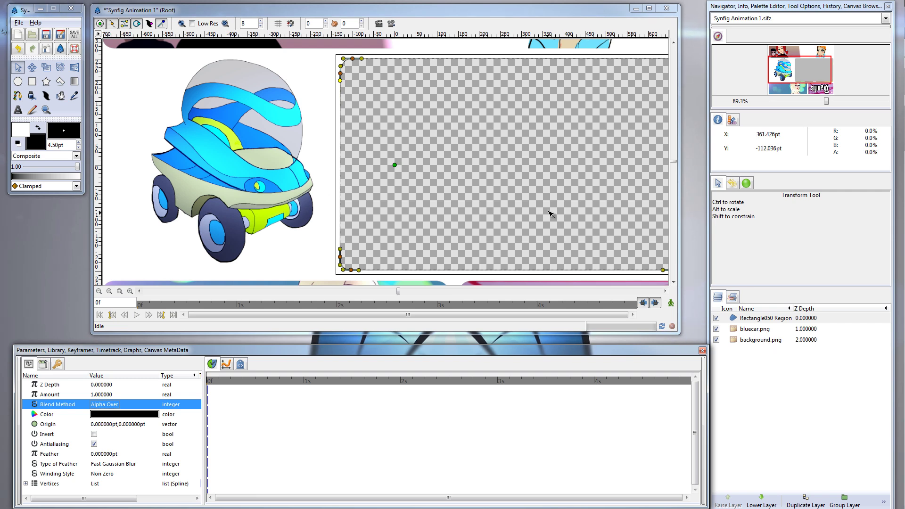
- Select bluecar.png and move the car across the cut-out region and back to the space beside it to test the mask
click(750, 330)
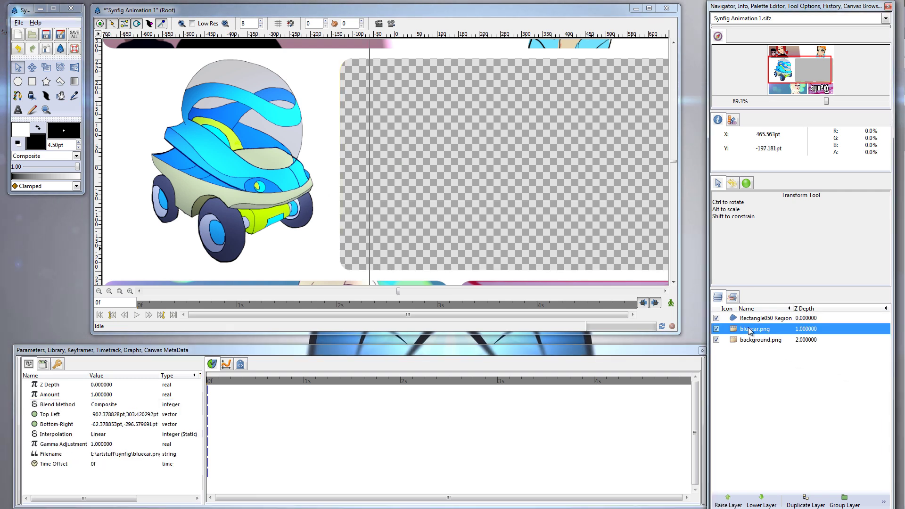
click(751, 338)
click(237, 140)
drag(827, 102, 817, 102)
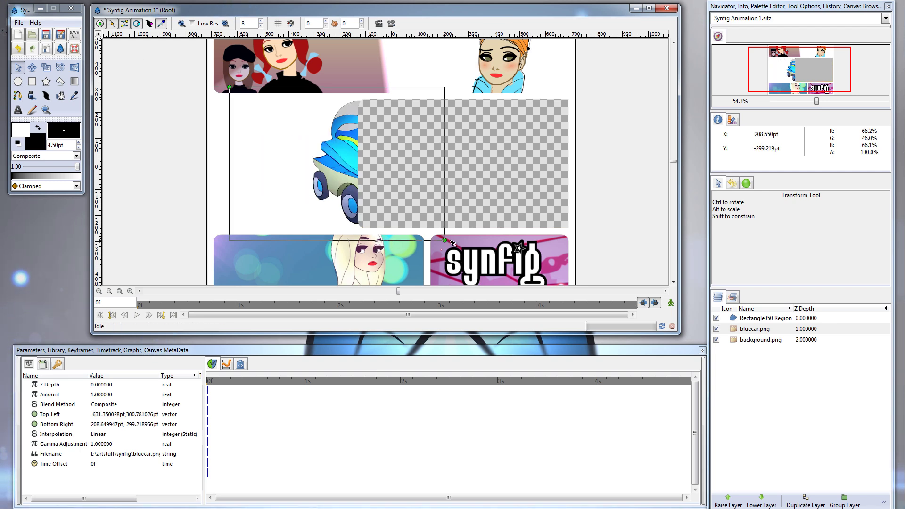
drag(445, 241, 380, 235)
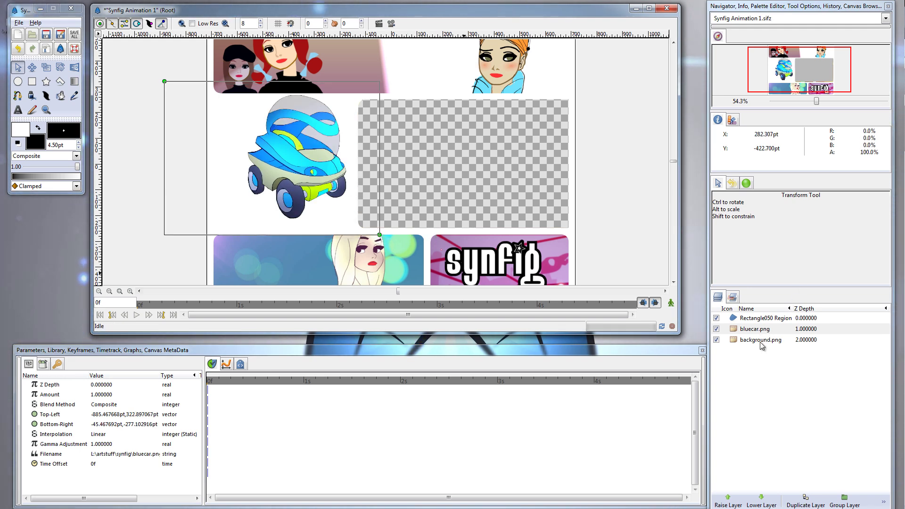
- Rename the rectangle region layer as Mask
click(766, 319)
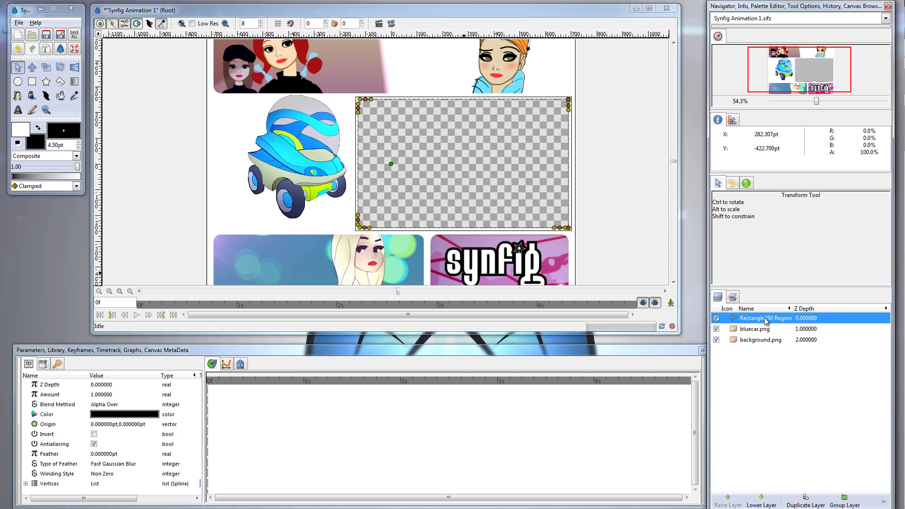
double_click(766, 318)
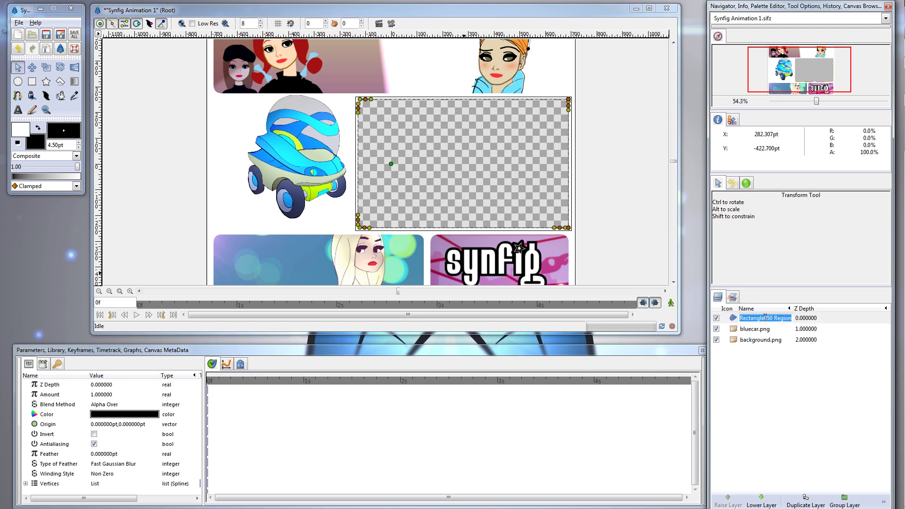
text(Mask)
key(Return)
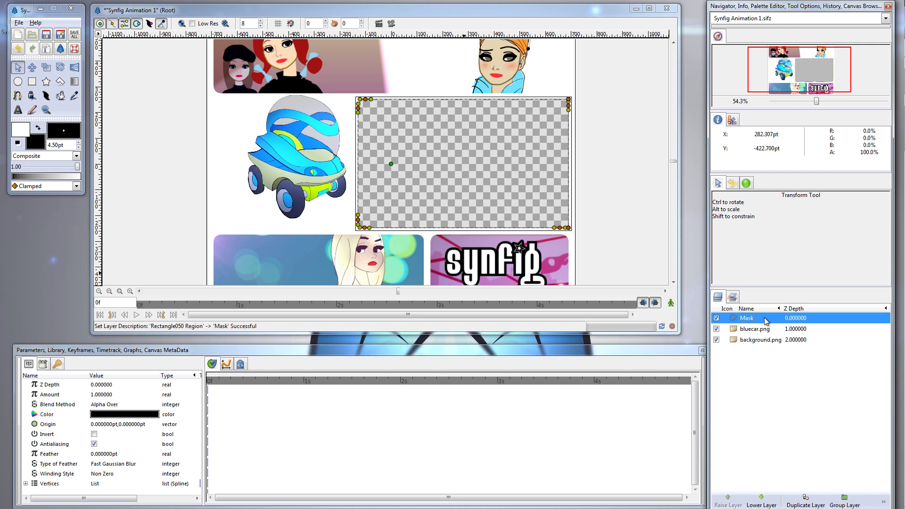
- Group the Mask and bluecar.png layers together and expand the group to show its contents
click(753, 329)
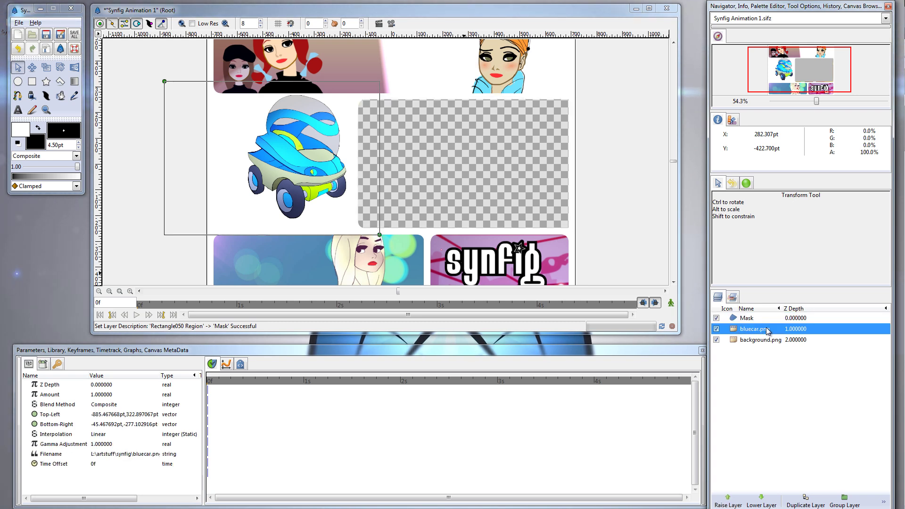
ctrl+click(750, 318)
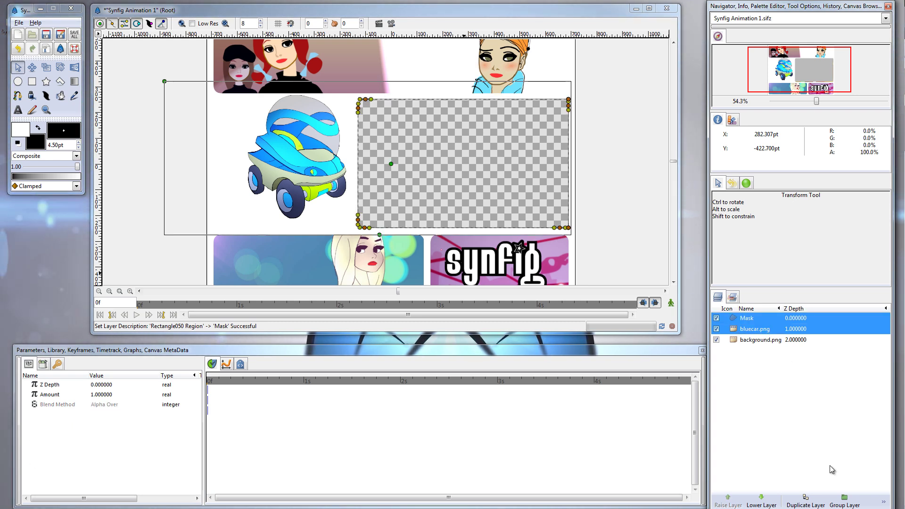
right_click(758, 332)
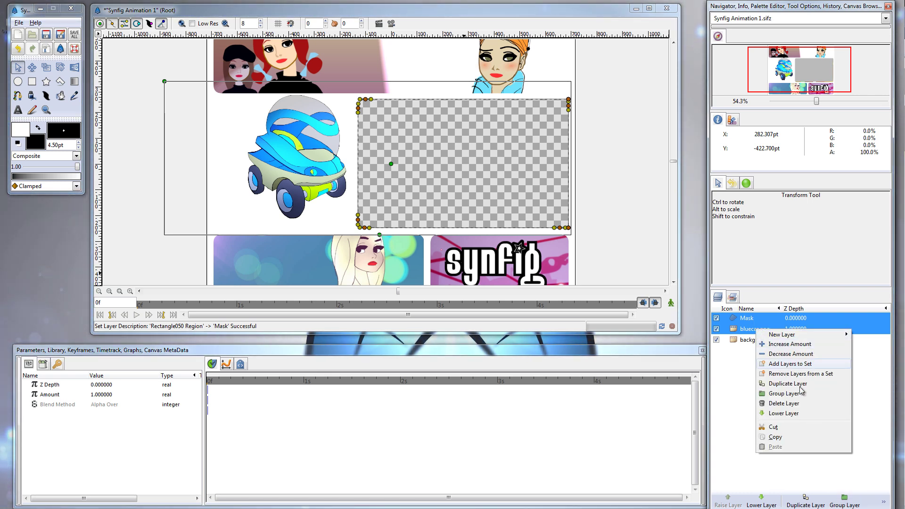
click(856, 265)
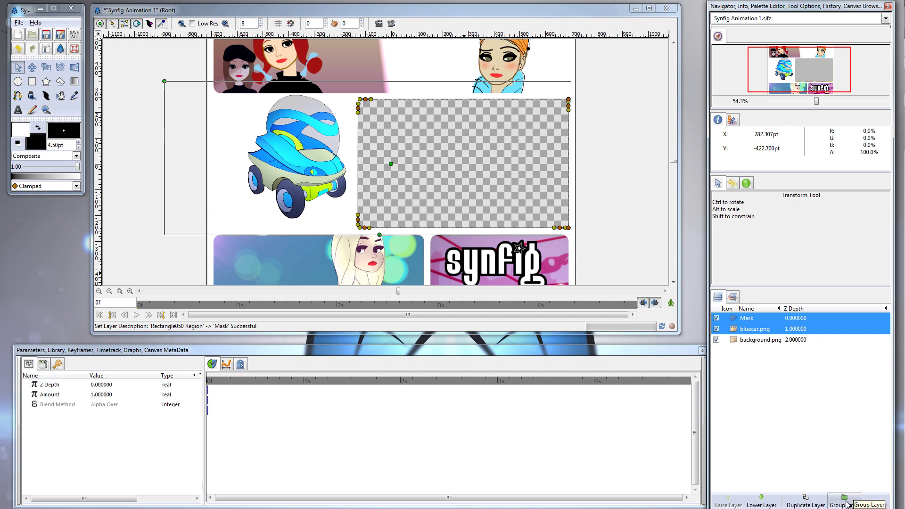
click(844, 502)
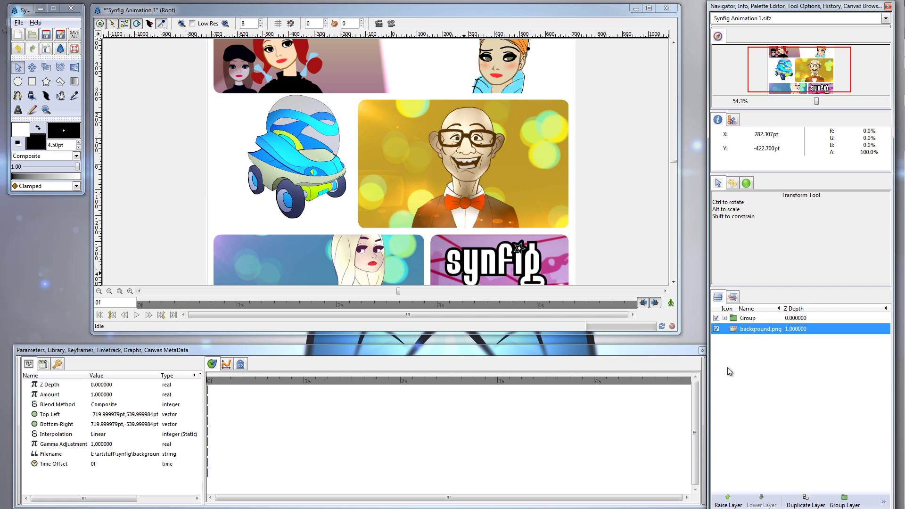
click(725, 318)
- Move the grouped bluecar.png image over the bald man's panel and back beside it to test the mask
click(762, 339)
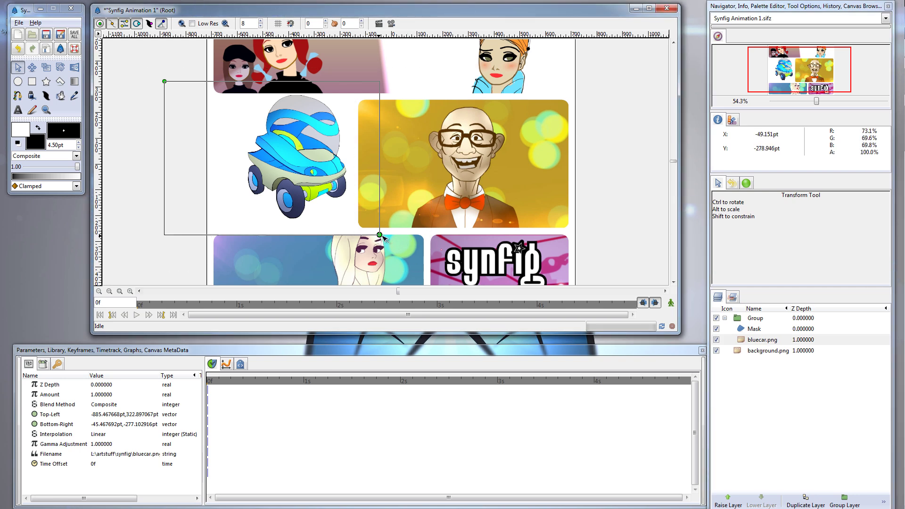
drag(382, 235, 432, 235)
drag(523, 162, 523, 172)
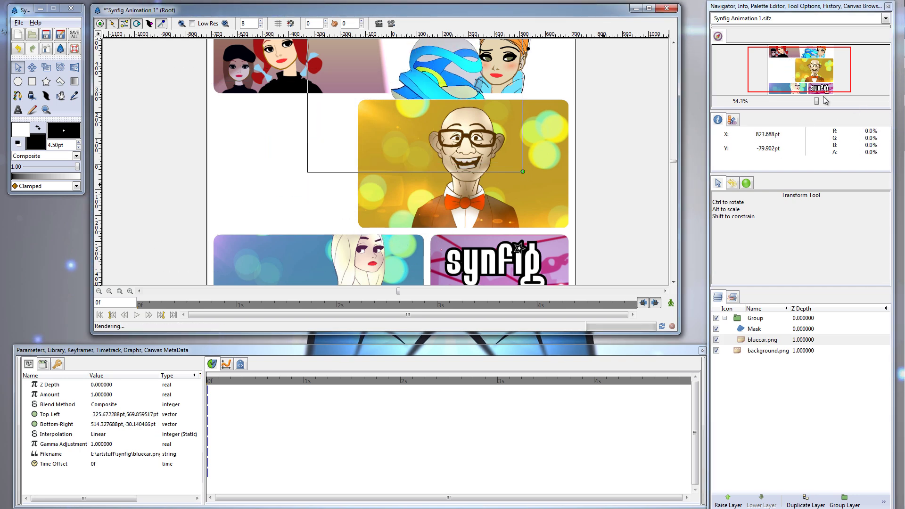
drag(823, 109, 813, 108)
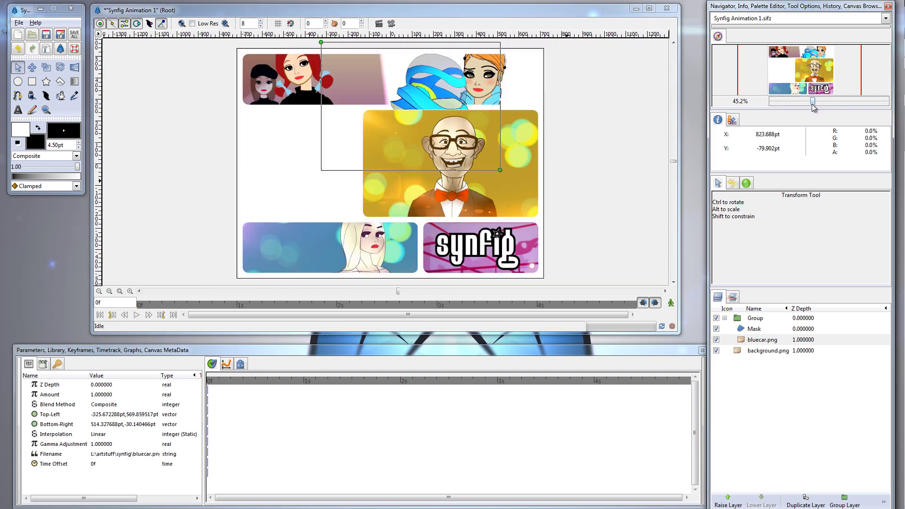
drag(501, 170, 507, 205)
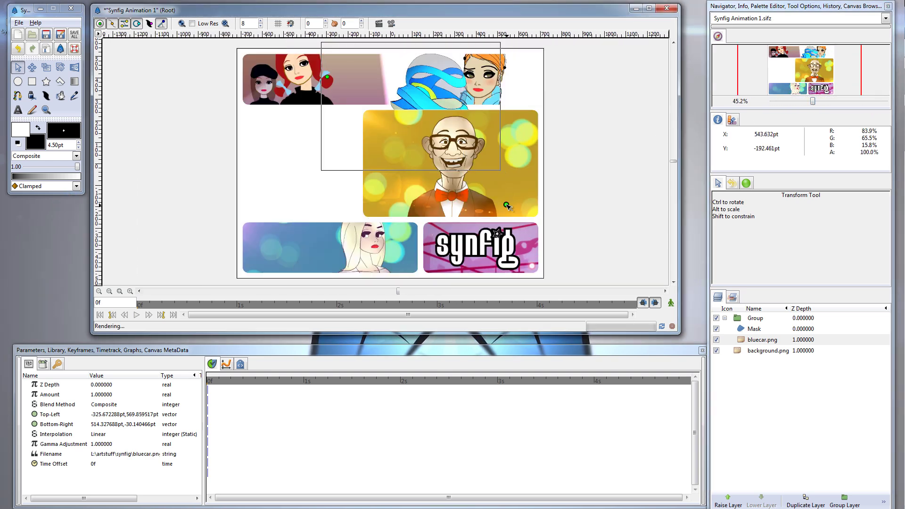
drag(434, 216, 370, 231)
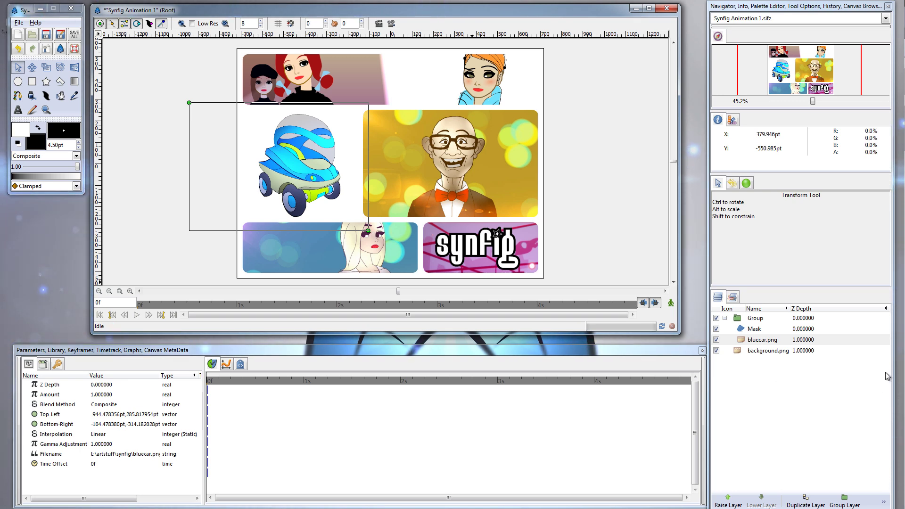
- Set the blend method of the Mask layer back to Composite
click(758, 332)
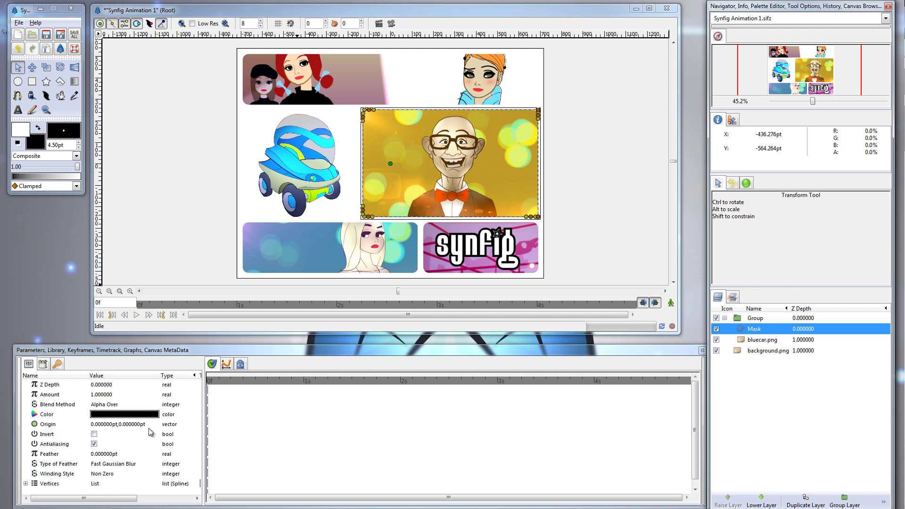
click(108, 406)
click(139, 405)
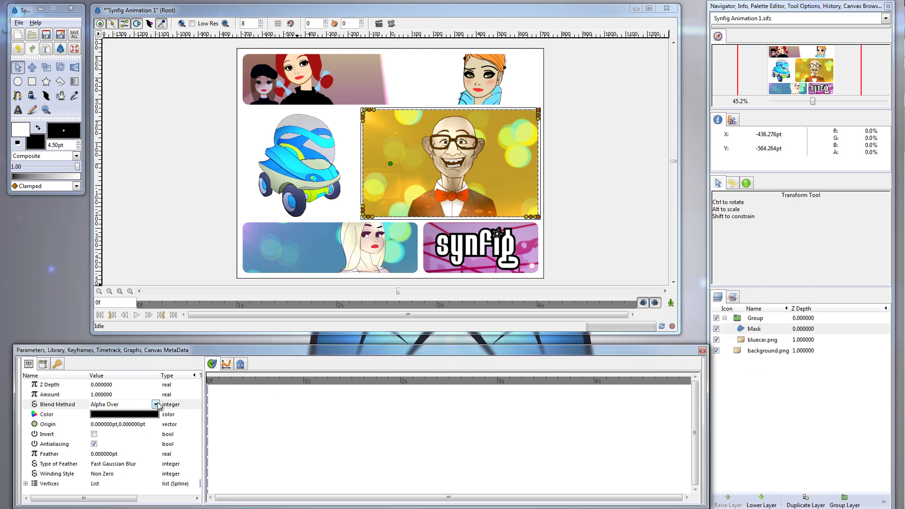
click(157, 405)
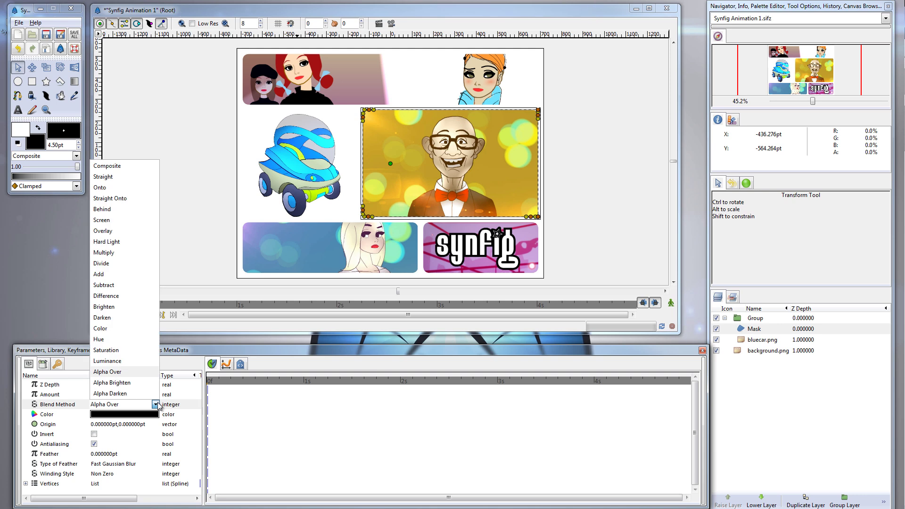
click(123, 167)
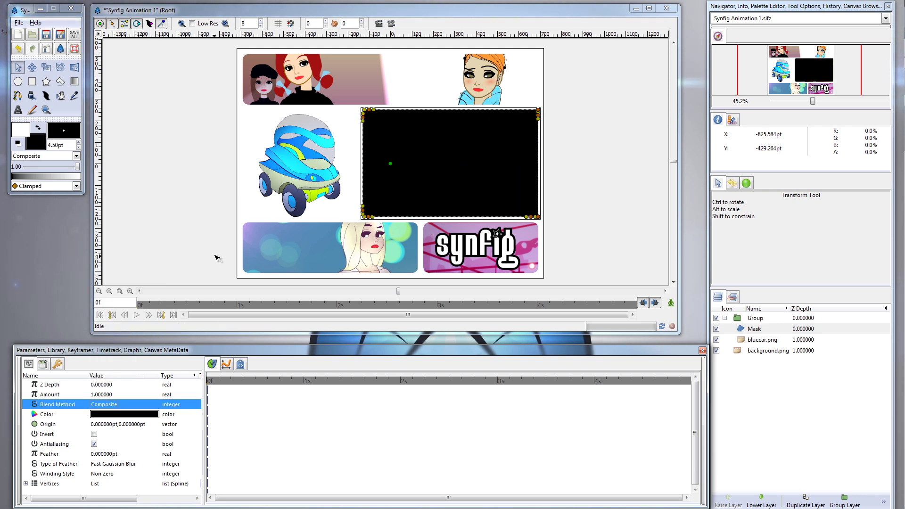
- Raise bluecar.png above the Mask layer inside the group and keep it selected
click(763, 340)
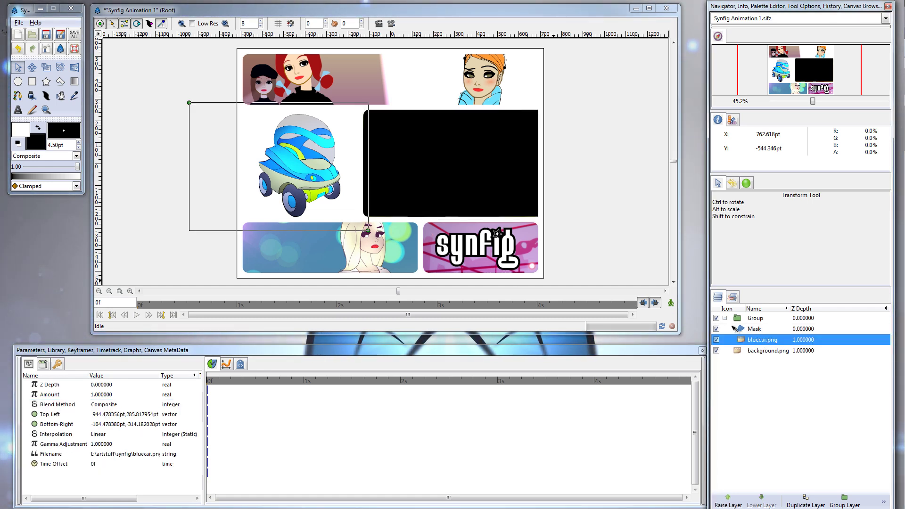
click(727, 500)
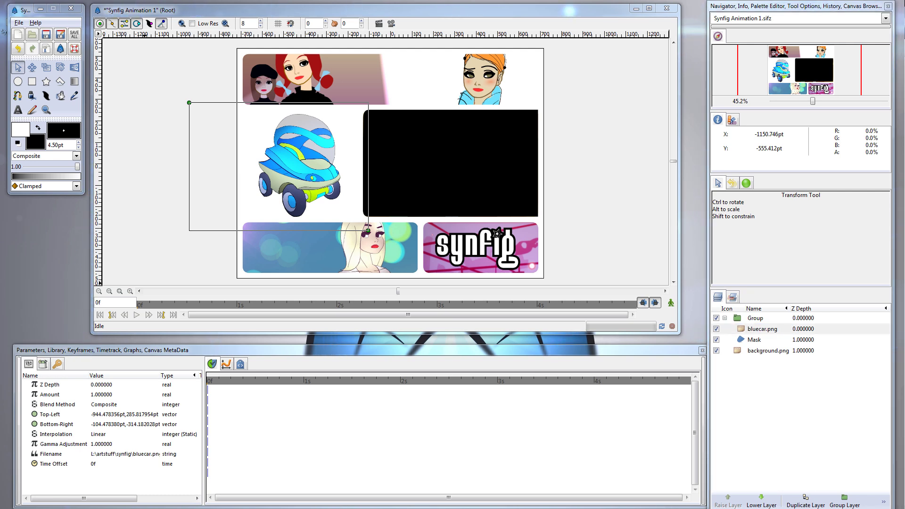
double_click(776, 329)
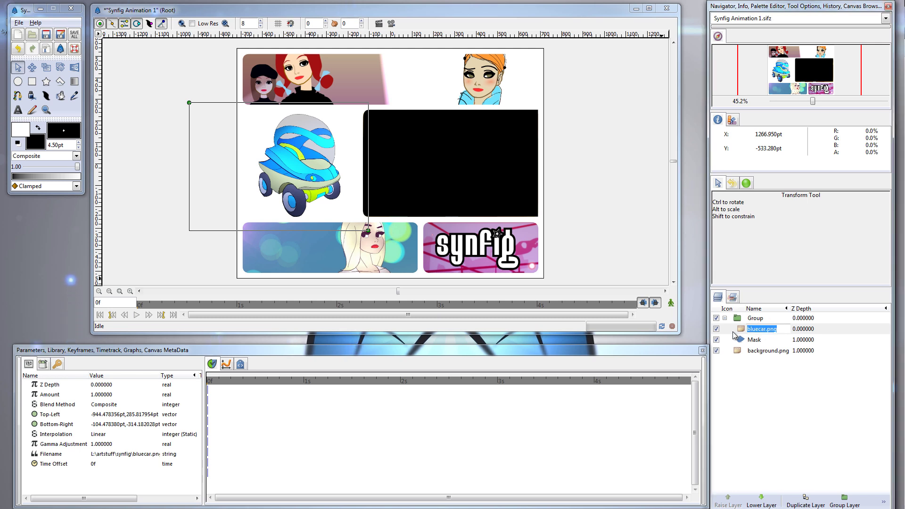
key(Return)
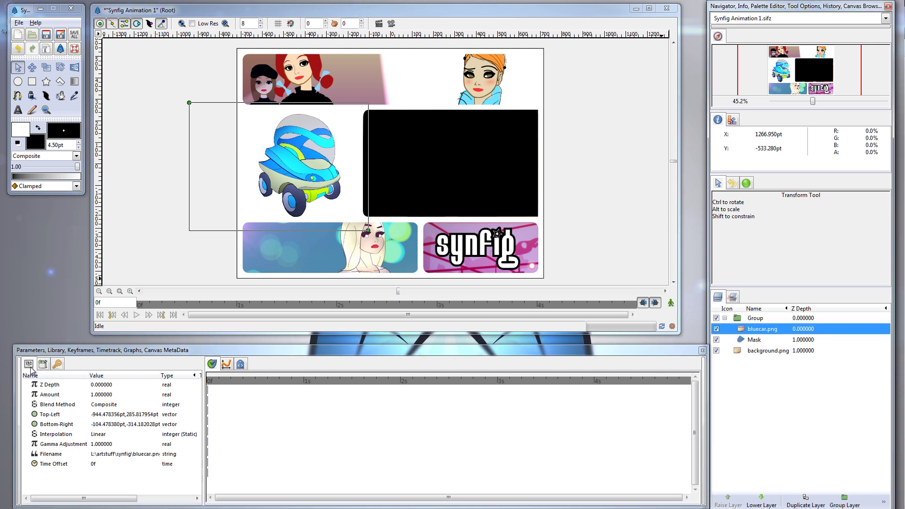
- Set the blend method of bluecar.png to Straight Onto
click(122, 409)
click(125, 409)
click(155, 406)
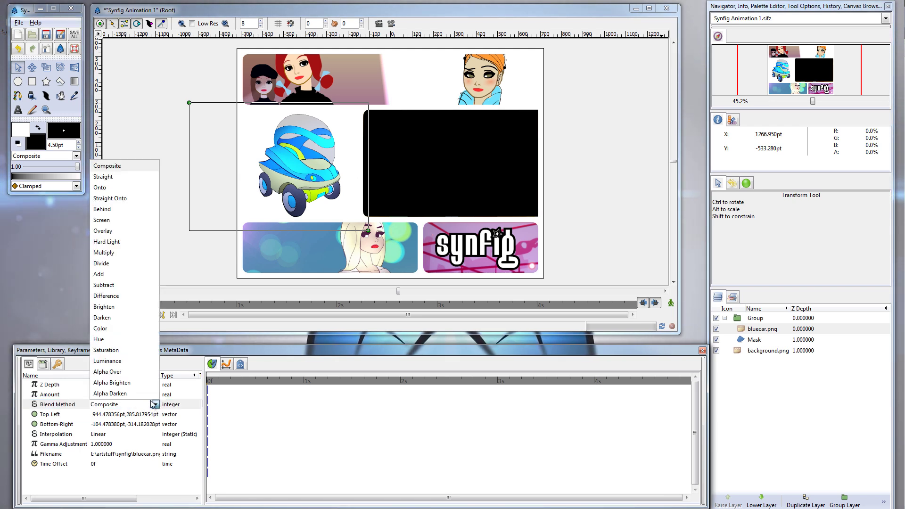
click(115, 199)
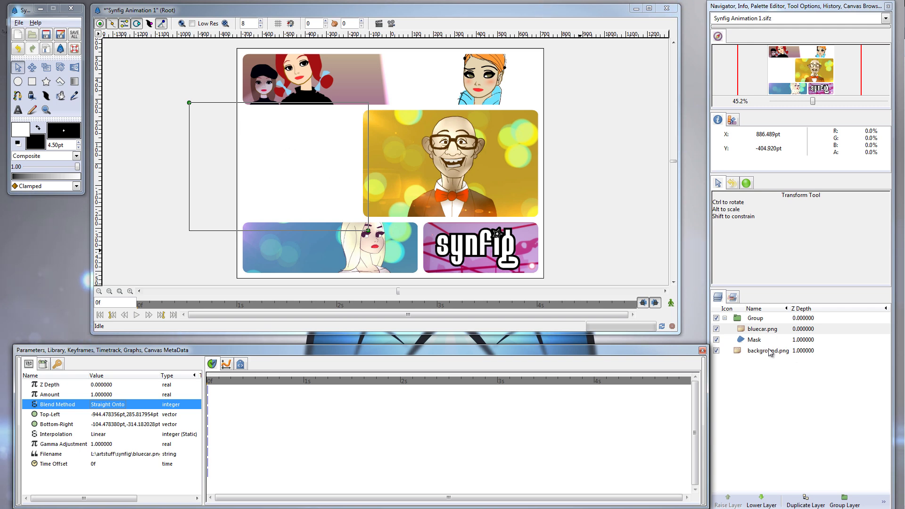
- Move bluecar.png around and past the edges of the bald man's panel to test the mask, leaving it over his face
click(313, 196)
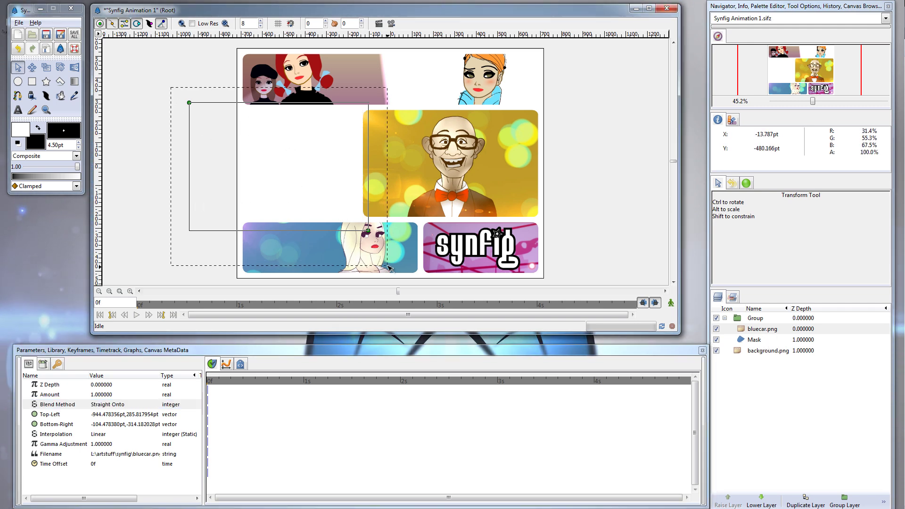
drag(373, 231, 526, 187)
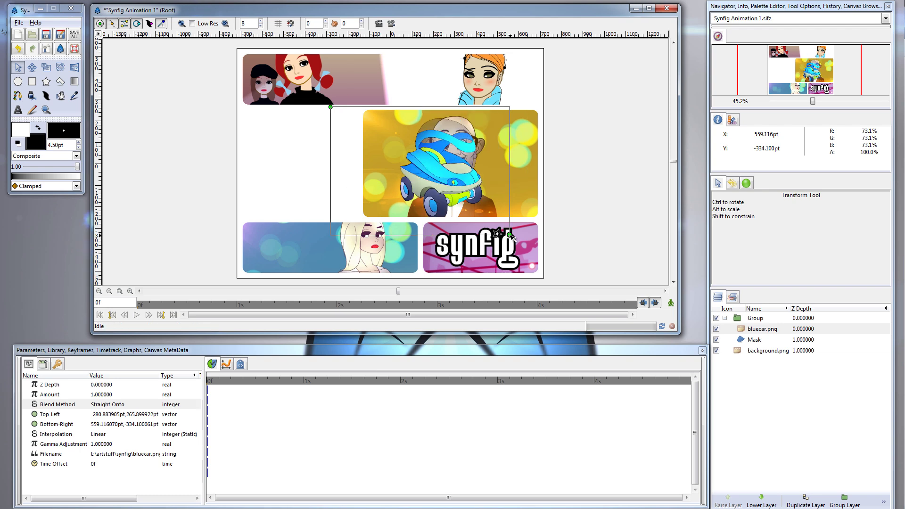
drag(509, 235, 435, 203)
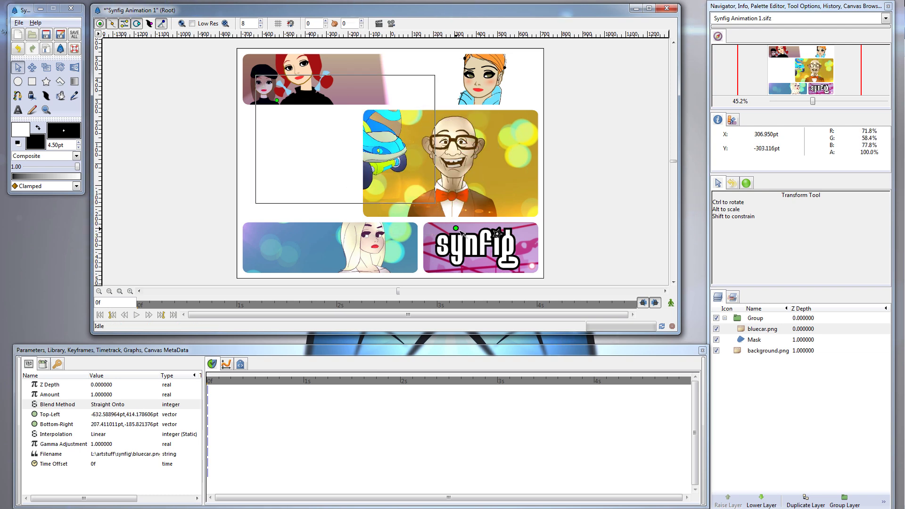
drag(493, 227, 573, 204)
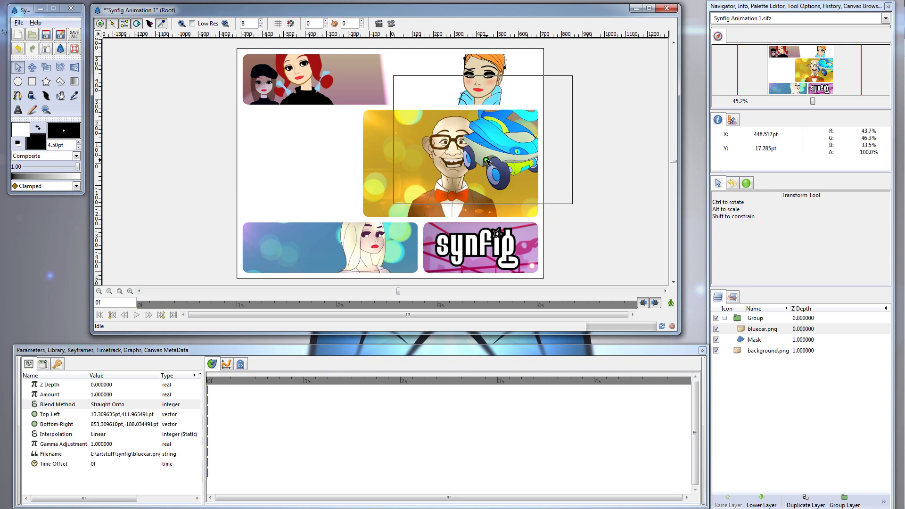
drag(488, 162, 487, 161)
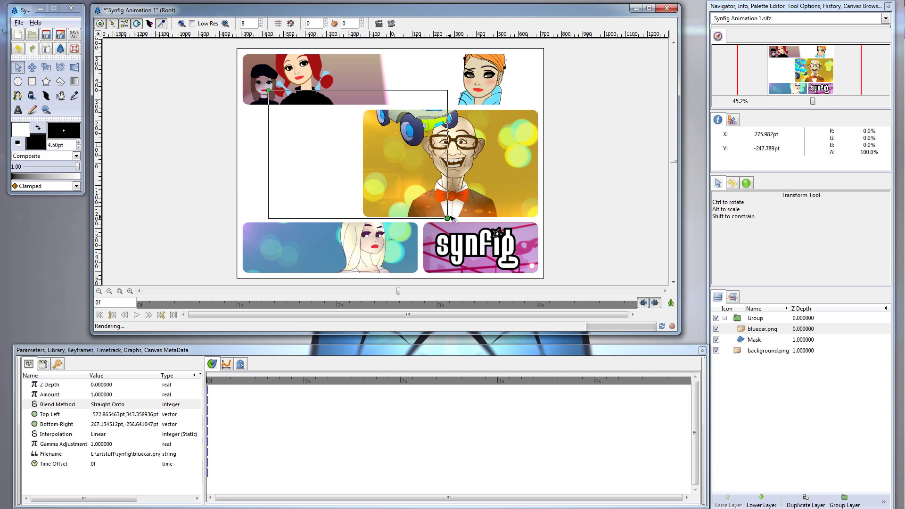
drag(409, 227, 540, 255)
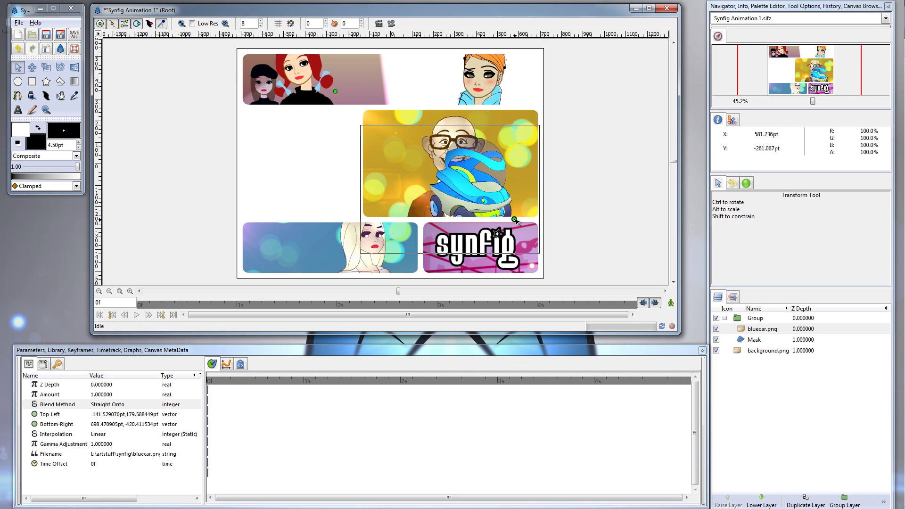
drag(515, 221, 515, 221)
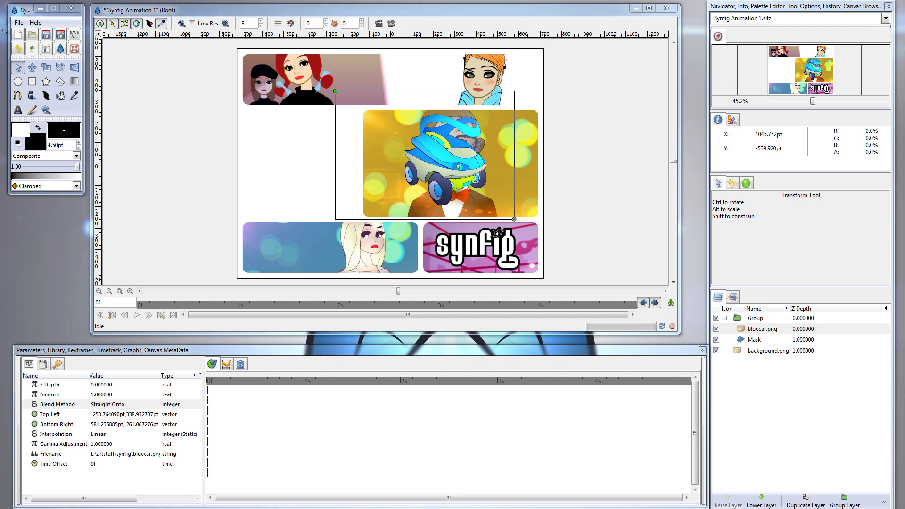
- Raise the Mask layer above bluecar.png in the group and set the blend method of bluecar.png back to Composite
click(756, 341)
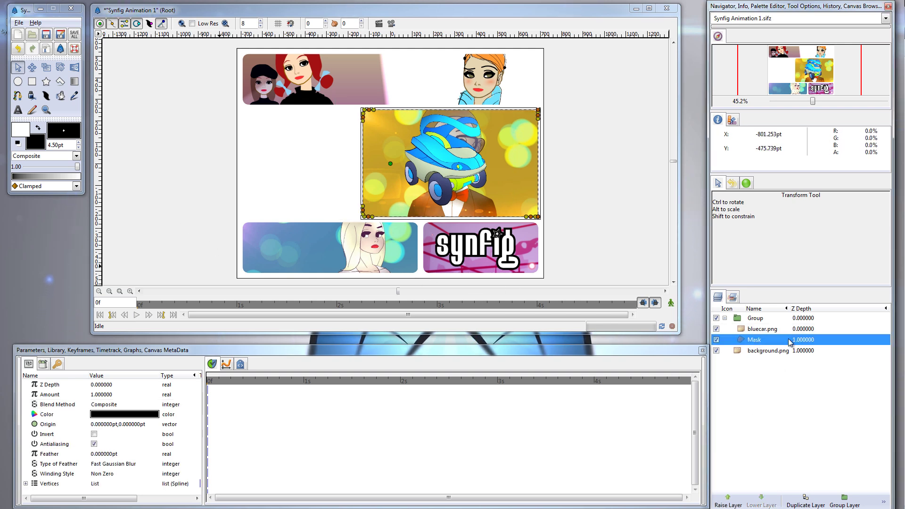
click(728, 502)
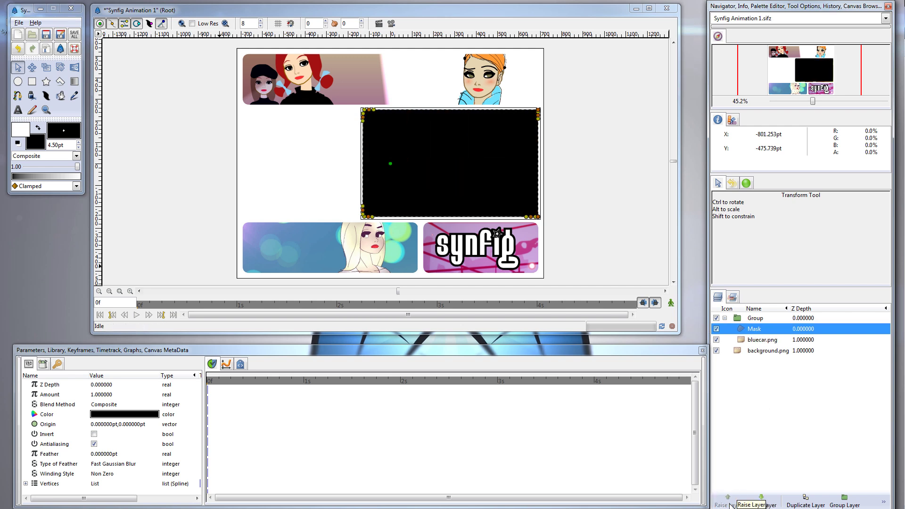
click(770, 341)
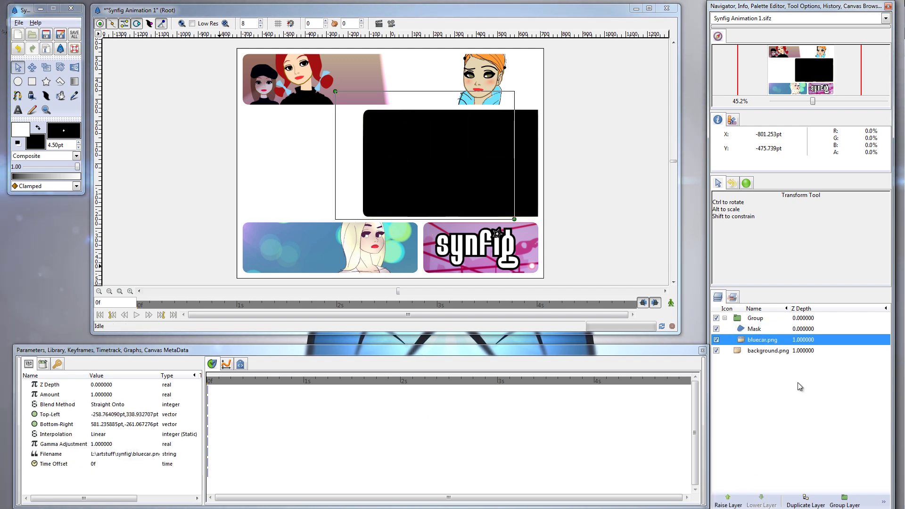
click(131, 396)
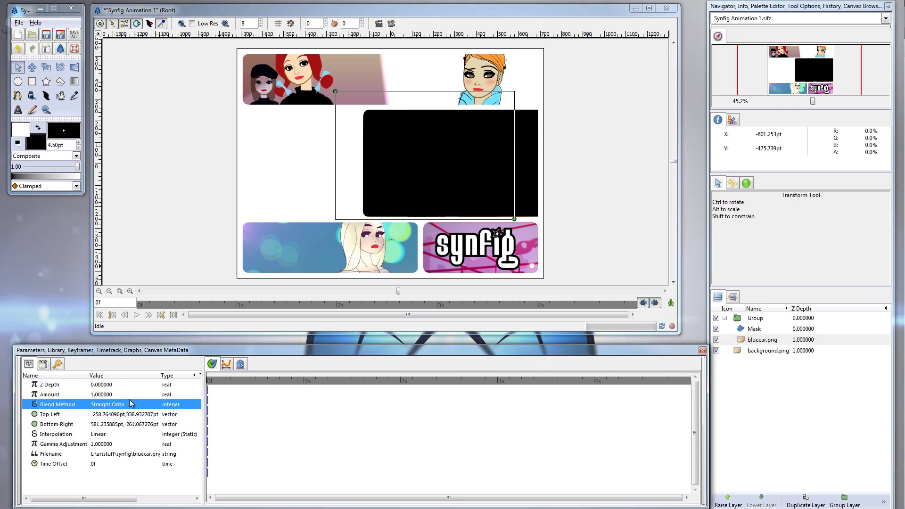
click(133, 406)
click(132, 406)
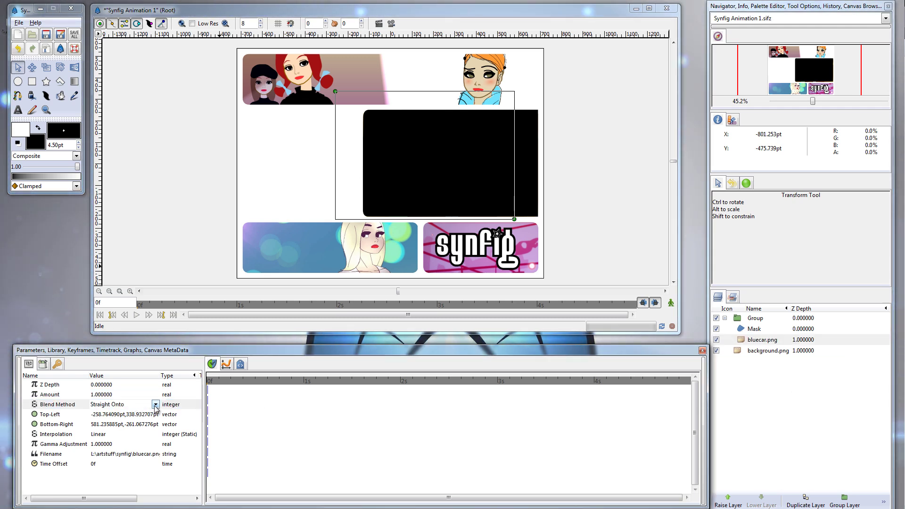
click(156, 405)
click(120, 166)
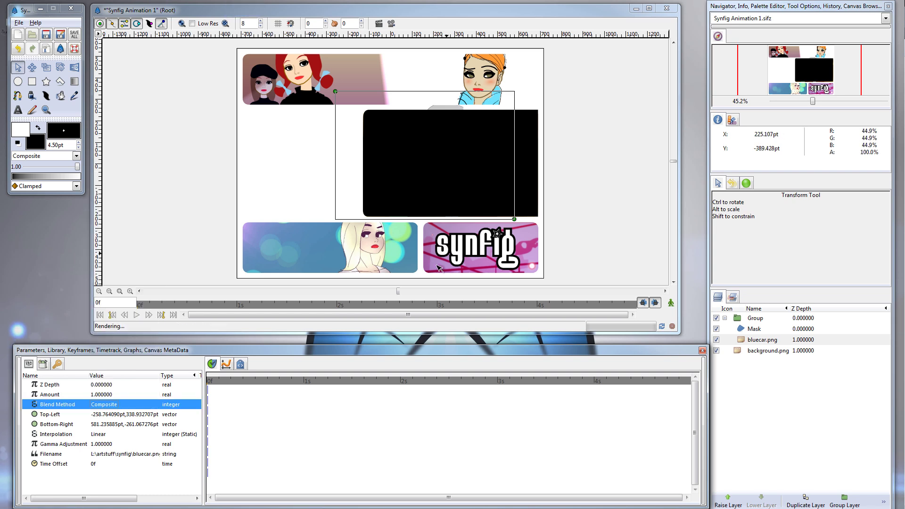
- Set the blend method of the Mask layer to Alpha Over
click(792, 328)
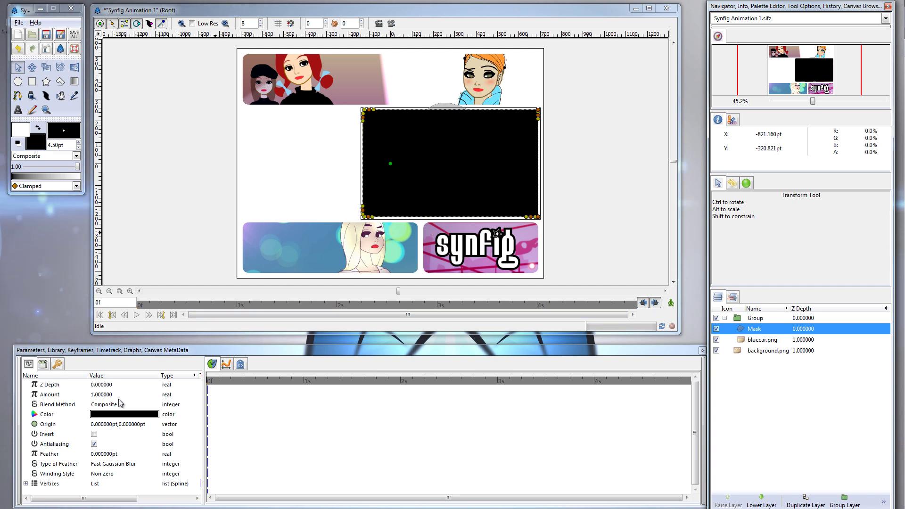
click(141, 394)
click(156, 406)
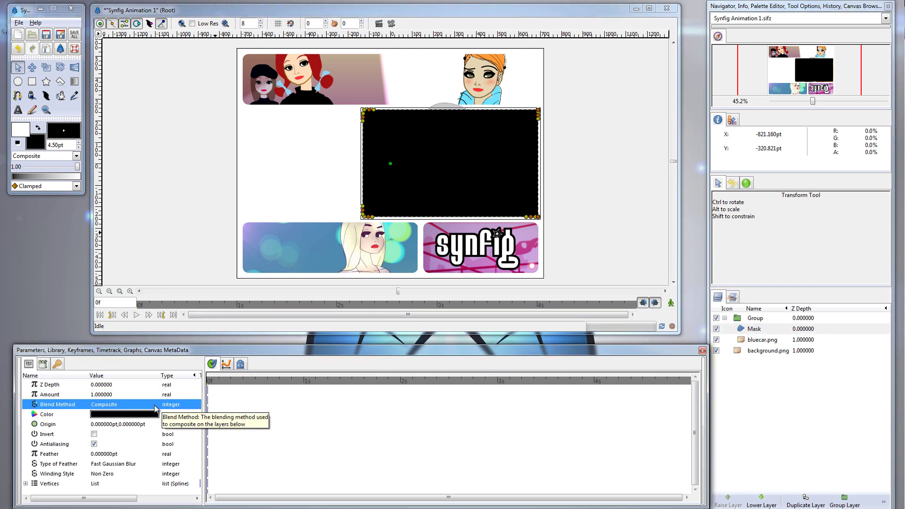
click(156, 406)
click(156, 405)
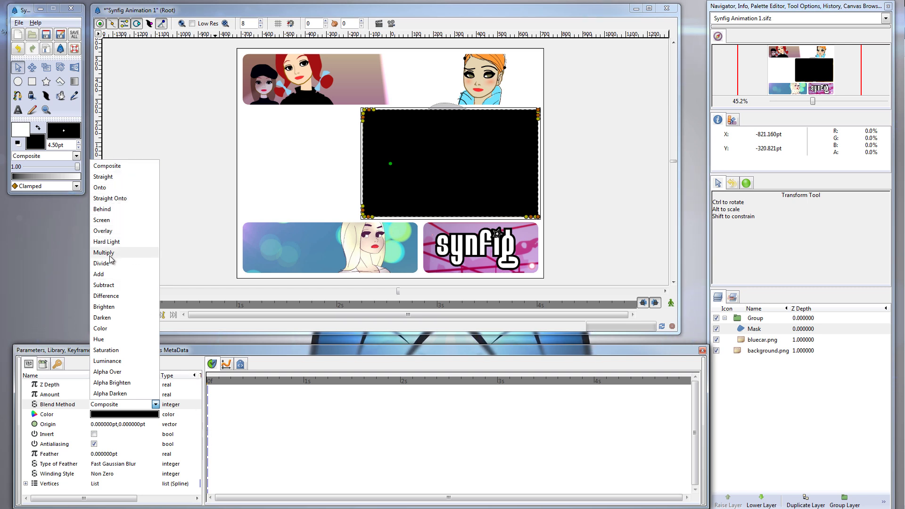
click(113, 373)
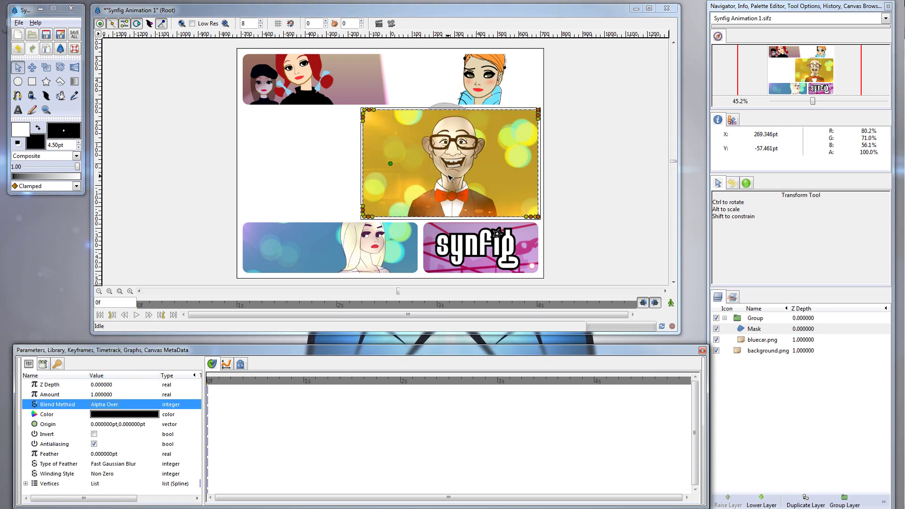
- Turn on the Invert option of the Mask layer
click(762, 339)
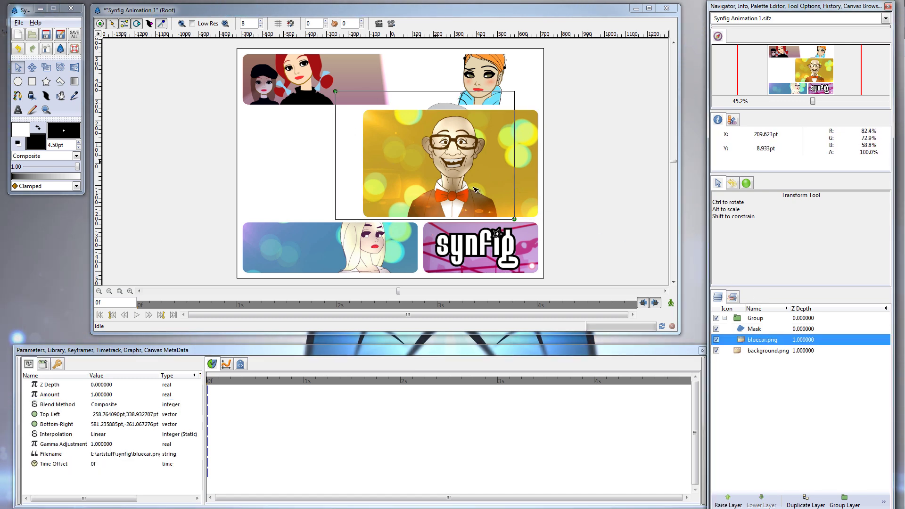
click(760, 330)
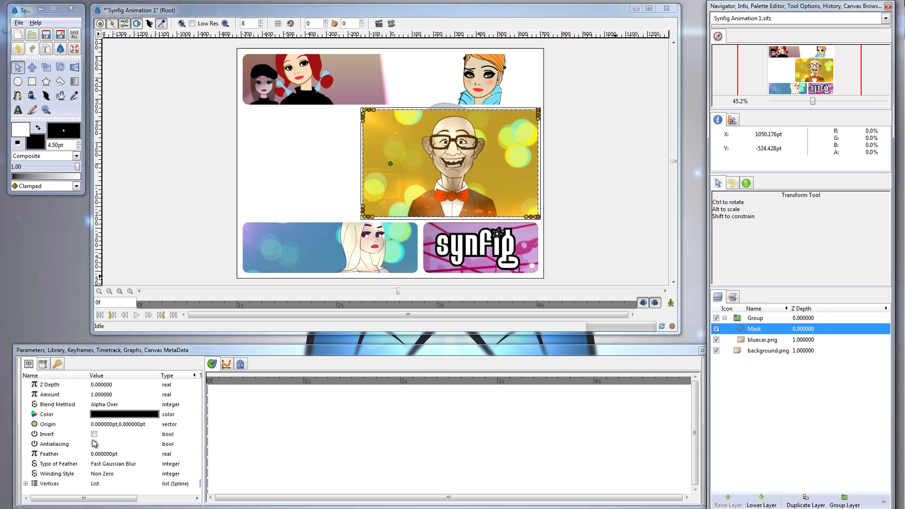
click(94, 435)
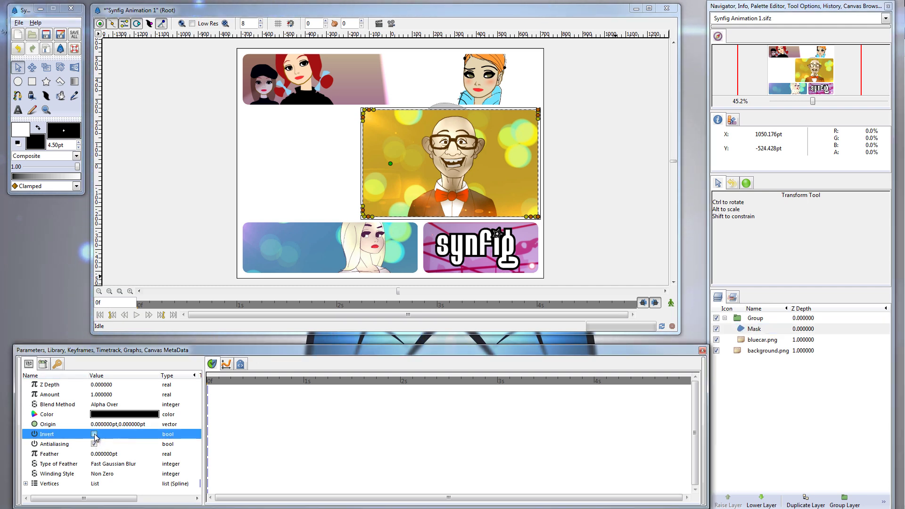
click(94, 434)
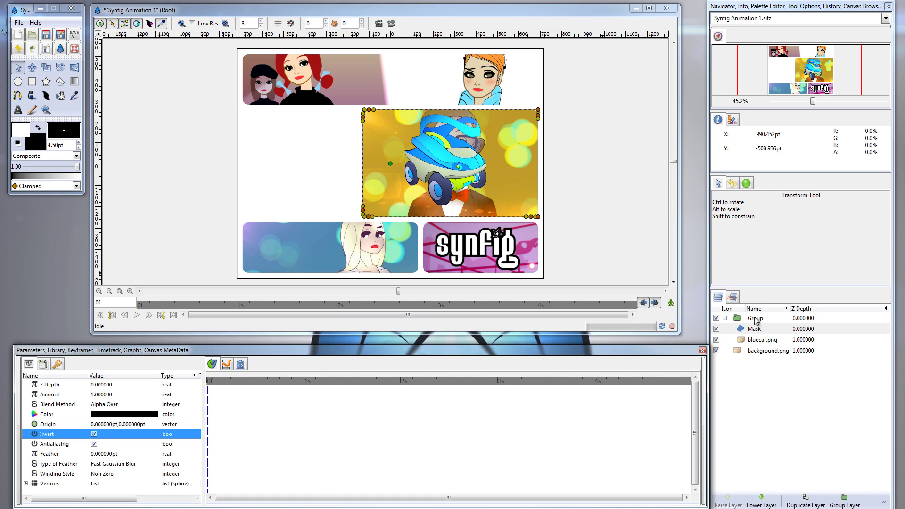
- Move bluecar.png below the bald man's panel edge and back over his face to test the inverted mask
click(769, 340)
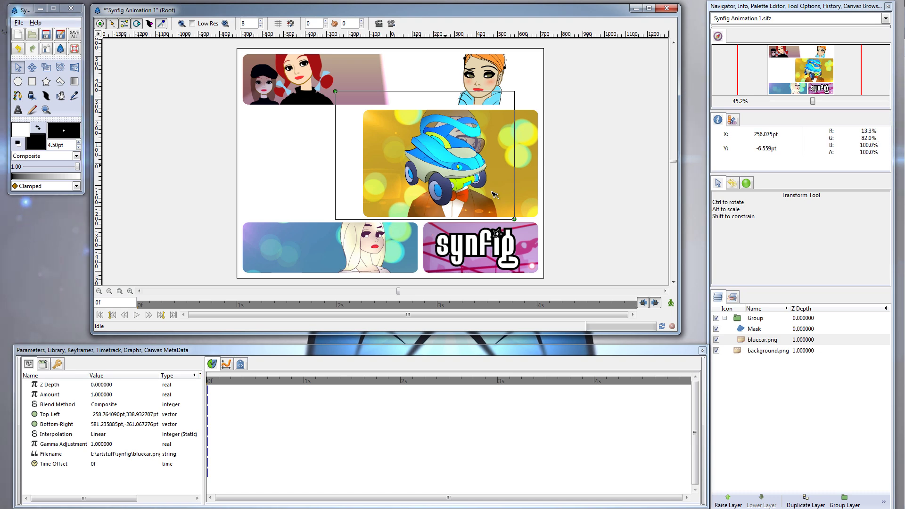
drag(513, 224, 521, 252)
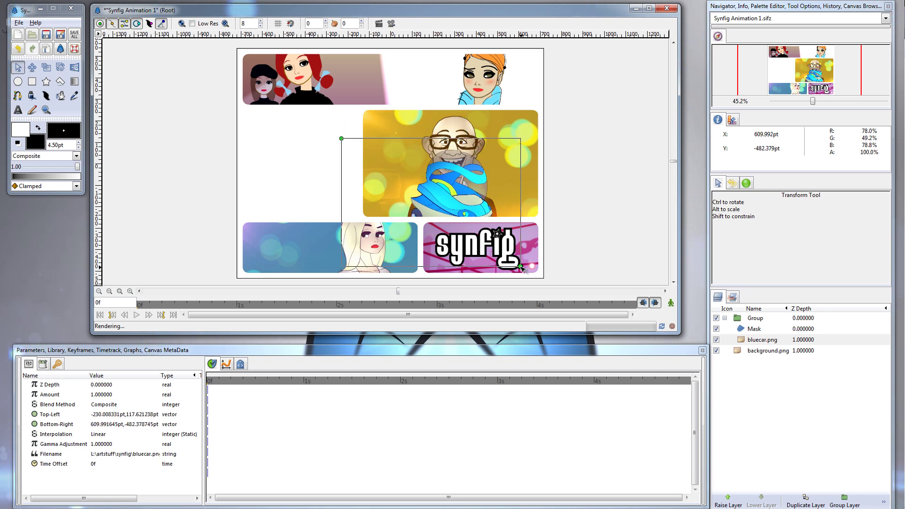
drag(520, 252, 512, 222)
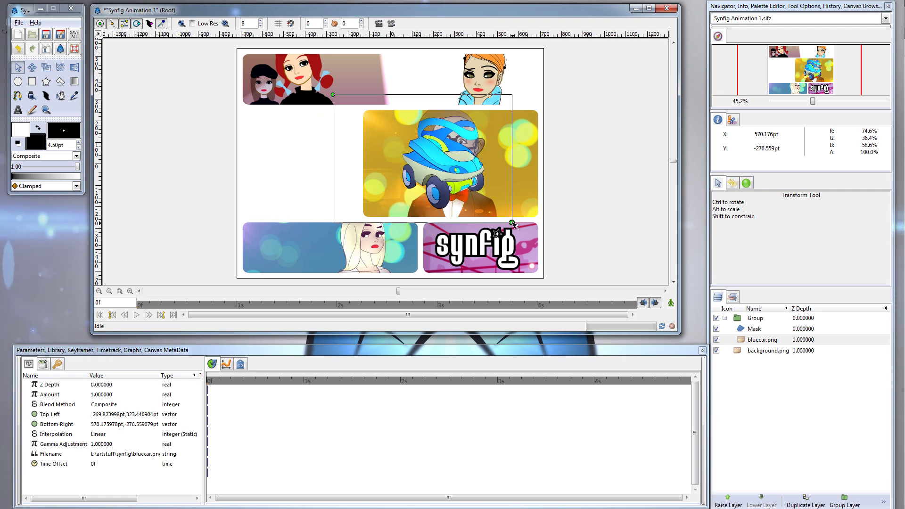